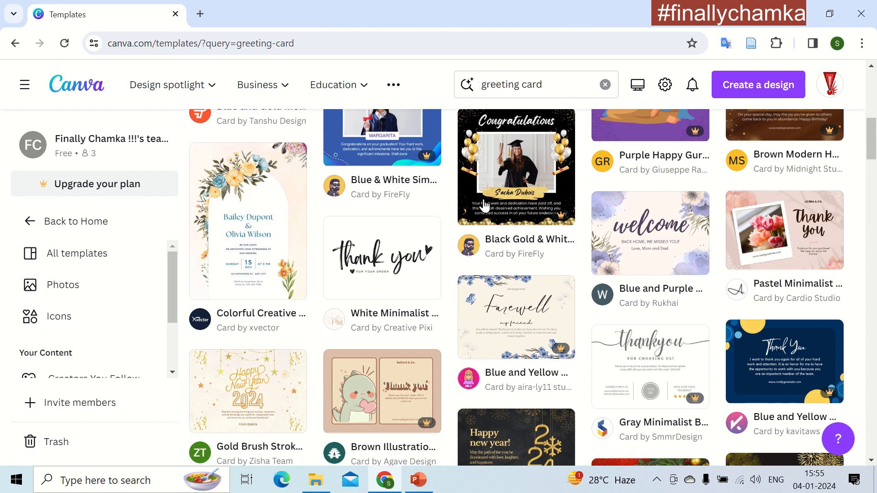
# Search the template library for "greeting card new year"
pyautogui.click(549, 84)
pyautogui.write('new year')
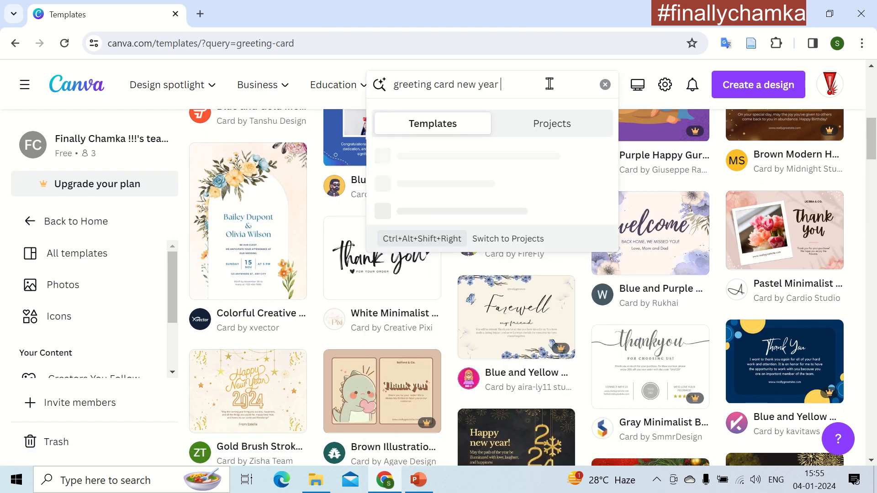
pyautogui.press('Return')
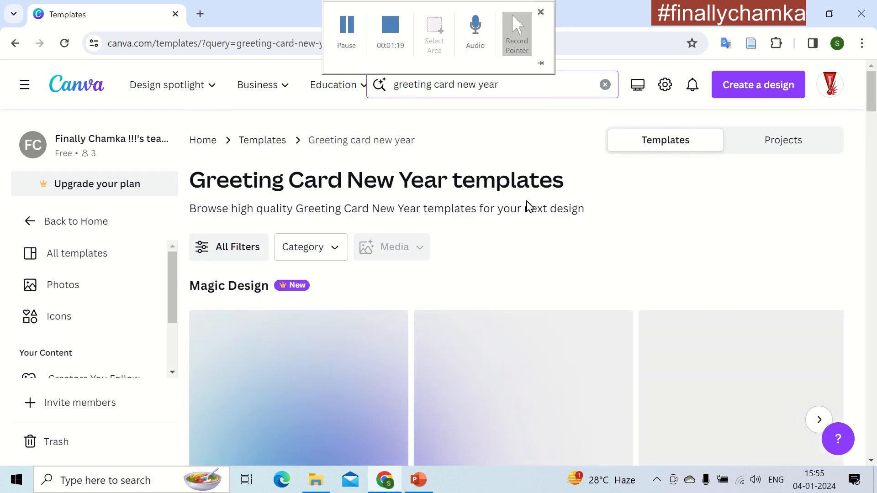
# Browse the New Year card results and open the preview of the beige and gold "2024 cheers" portrait card
pyautogui.scroll(-3, 499, 249)
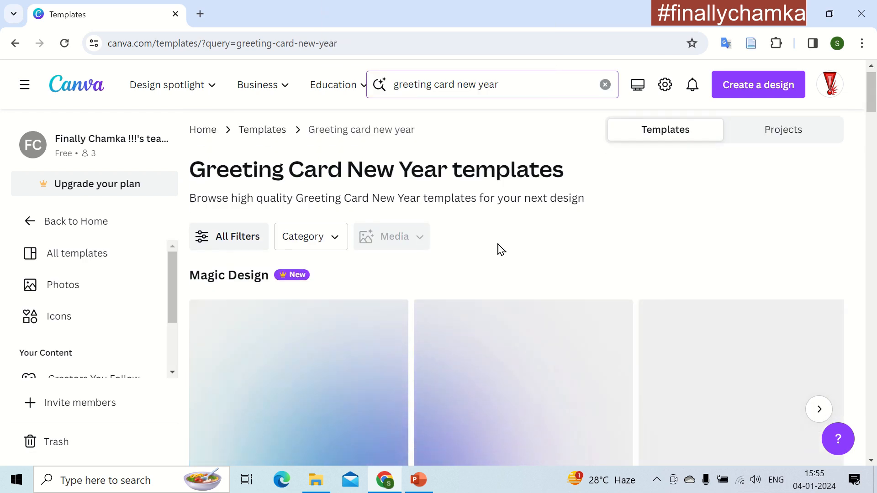
pyautogui.scroll(-6, 500, 248)
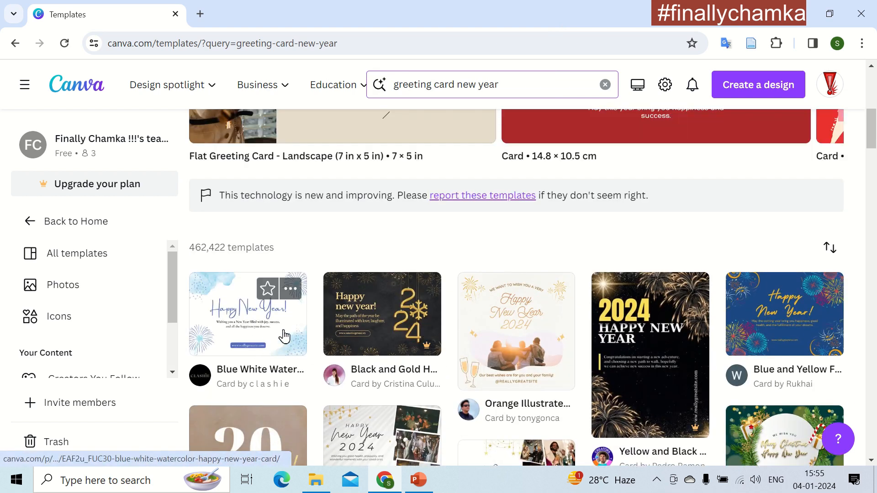
pyautogui.scroll(-2, 284, 337)
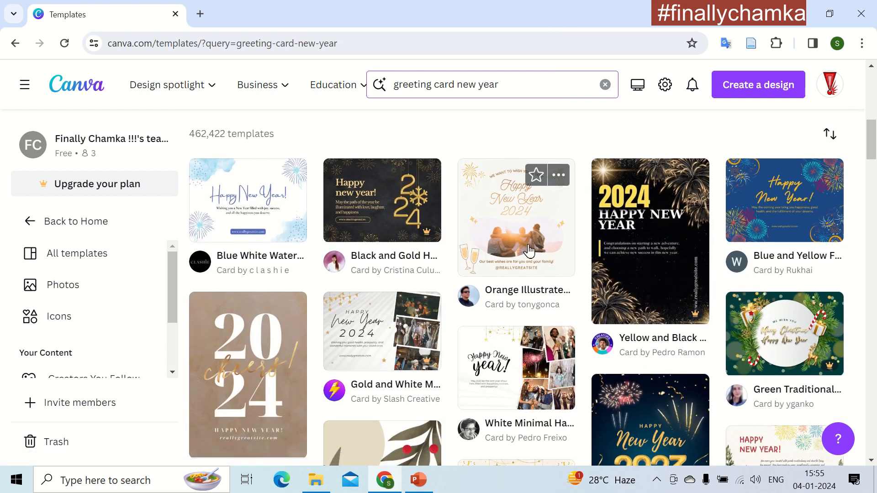
pyautogui.scroll(-3, 530, 251)
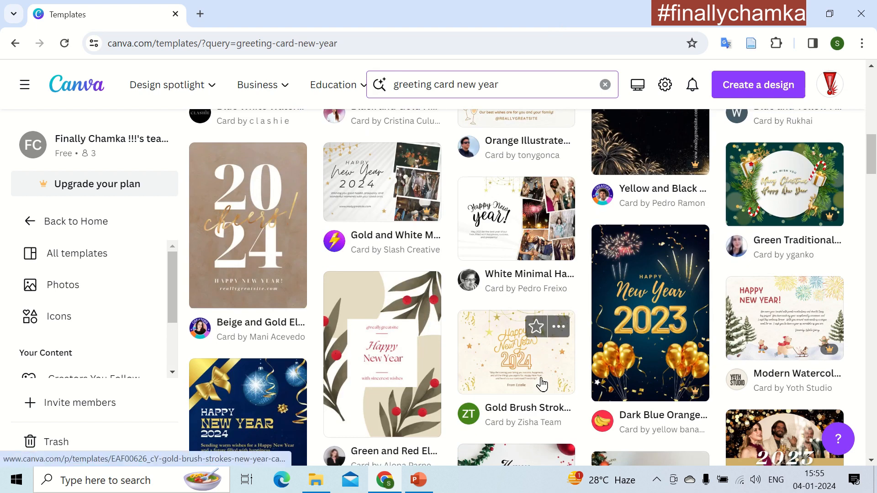
pyautogui.scroll(-2, 542, 384)
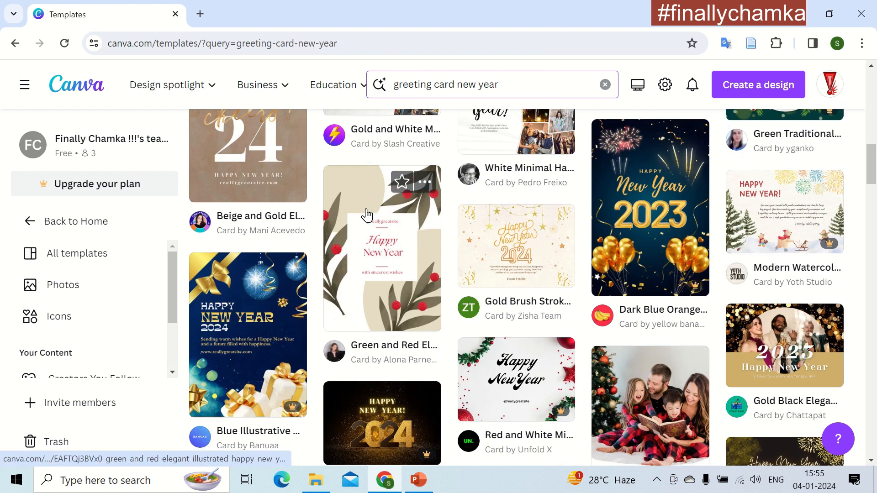
pyautogui.scroll(5, 367, 215)
pyautogui.scroll(-2, 234, 276)
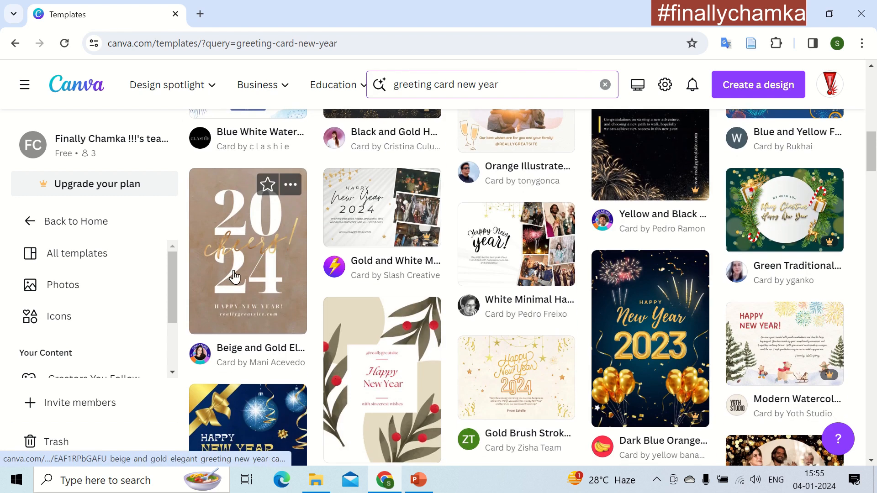
pyautogui.click(235, 276)
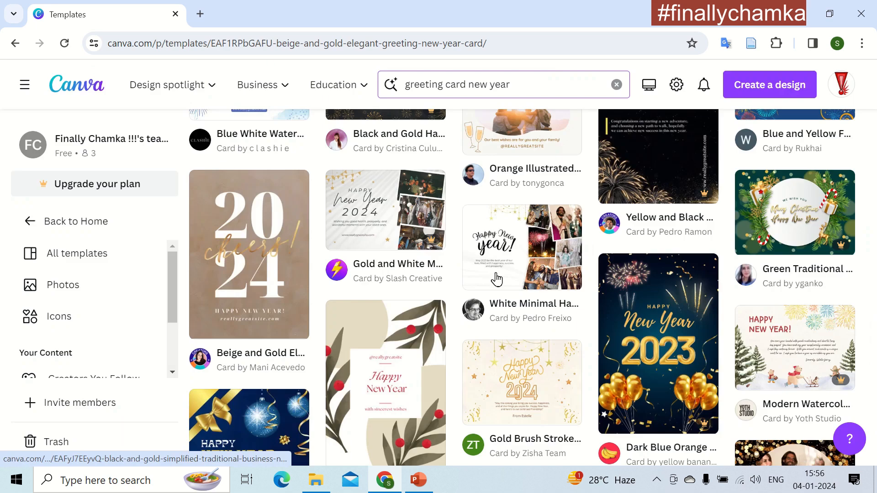
# Pick the Black and White Modern Elegant Business New Year Card from the similar templates and open it for customizing
pyautogui.scroll(-4, 495, 278)
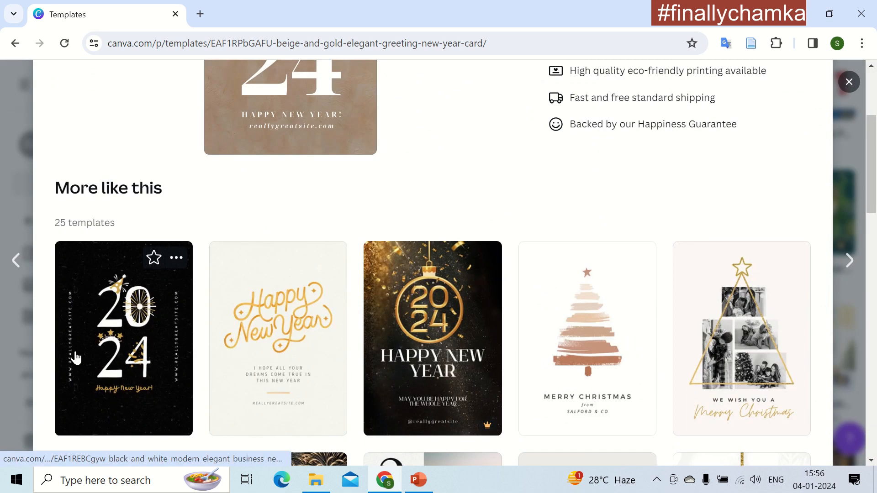
pyautogui.click(75, 358)
pyautogui.moveTo(475, 7)
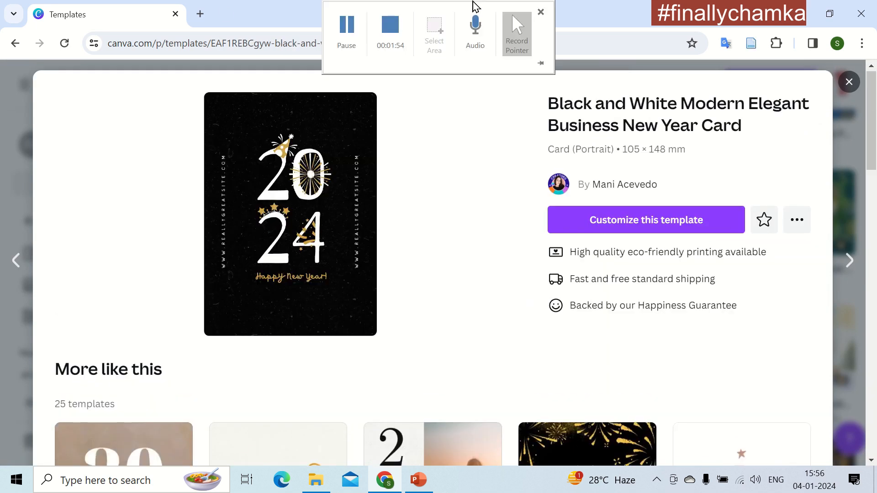
pyautogui.click(647, 220)
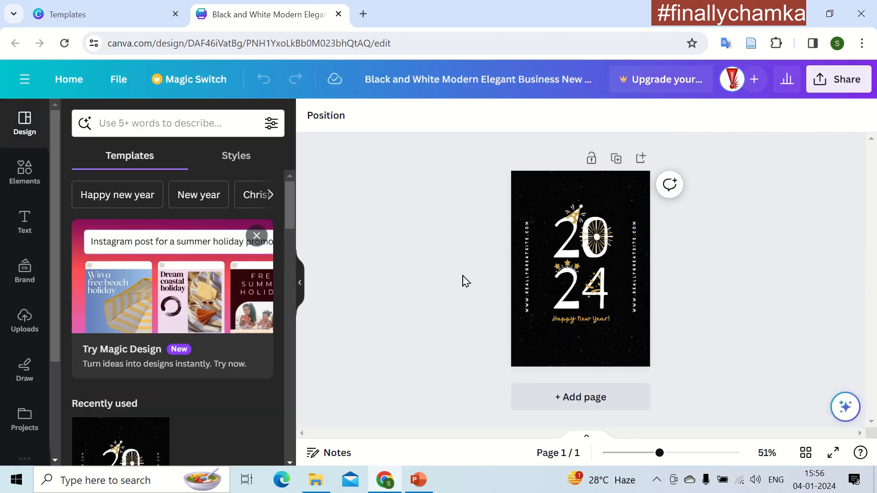
# Look through the suggested card templates and add a second page after the New Year cover
pyautogui.scroll(-10, 219, 349)
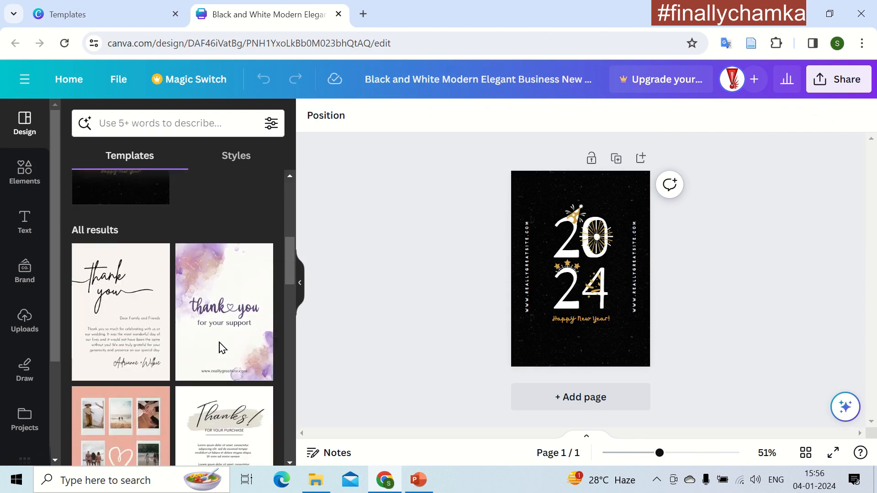
pyautogui.scroll(-2, 209, 364)
pyautogui.scroll(-8, 209, 364)
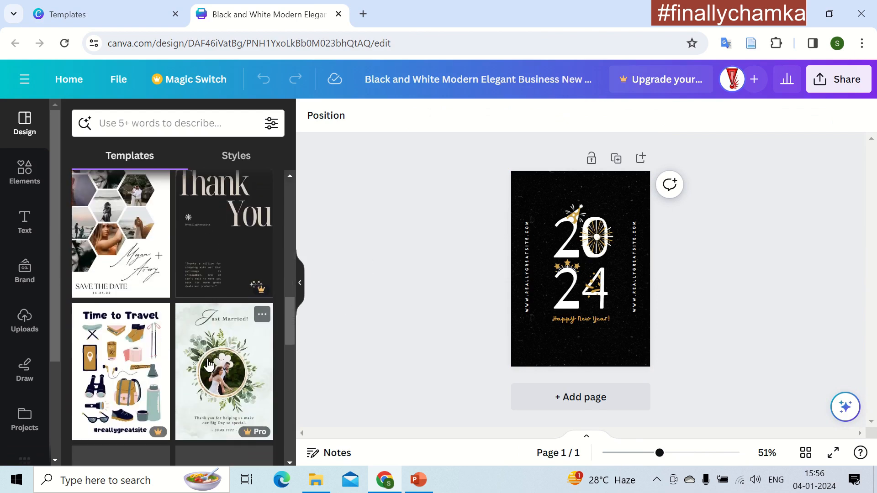
pyautogui.scroll(-7, 209, 364)
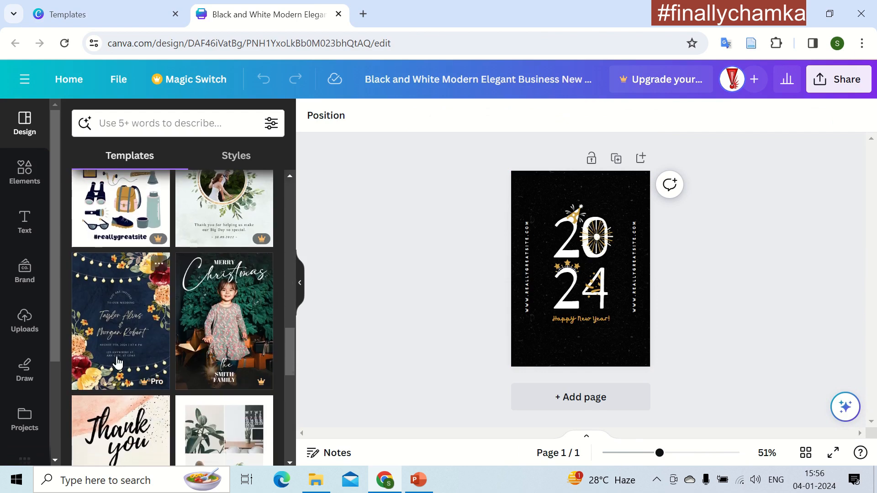
pyautogui.scroll(-5, 230, 427)
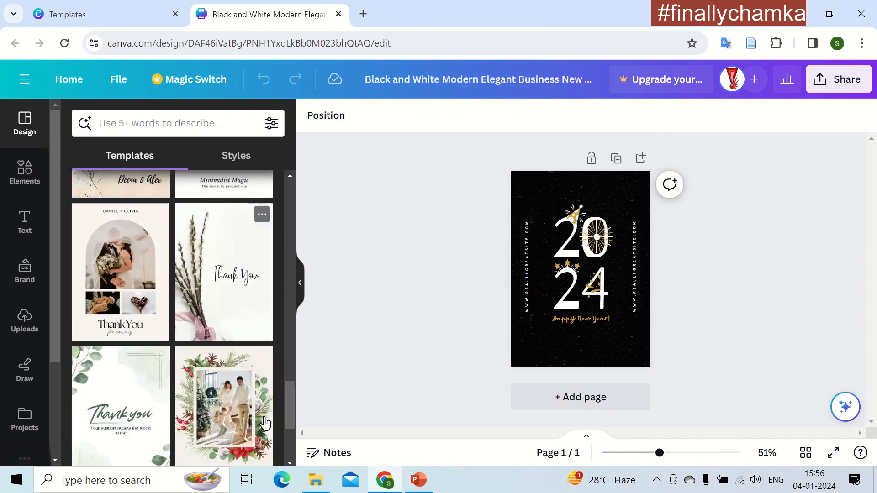
pyautogui.scroll(-3, 137, 399)
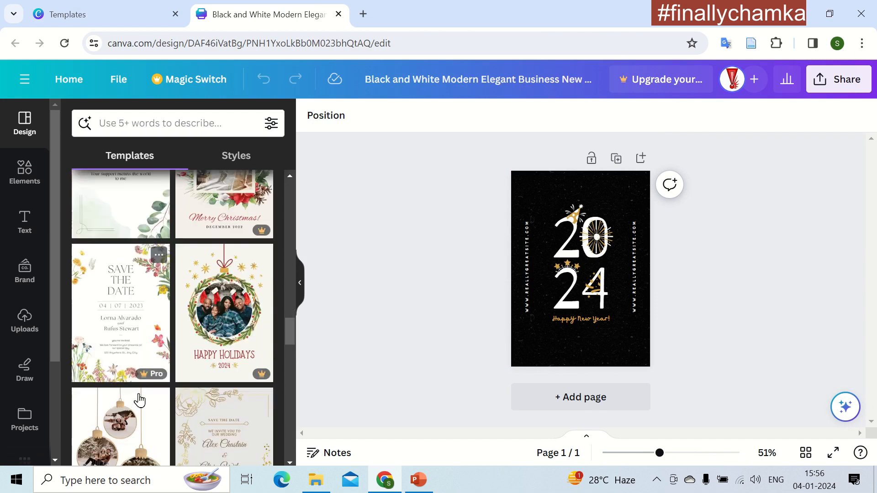
pyautogui.click(642, 159)
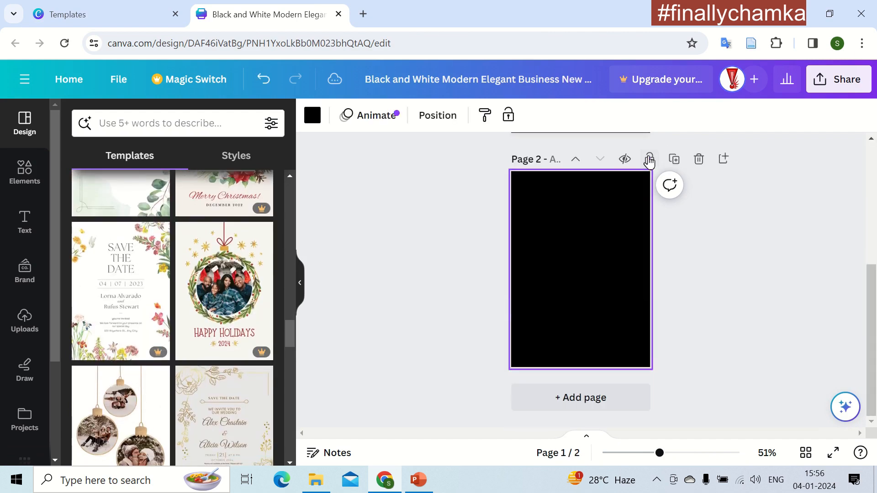
# Apply the Picture Collage Save the Date Card template with hexagonal photos to page 2
pyautogui.scroll(-4, 199, 283)
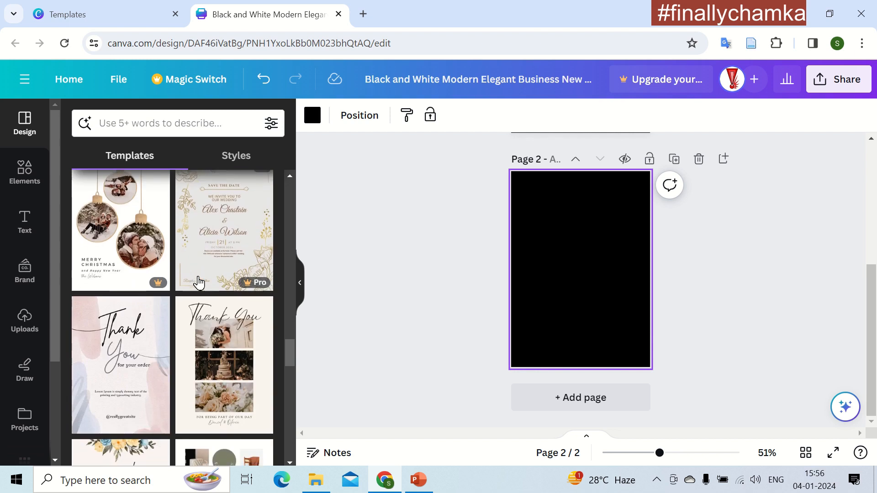
pyautogui.scroll(-4, 199, 283)
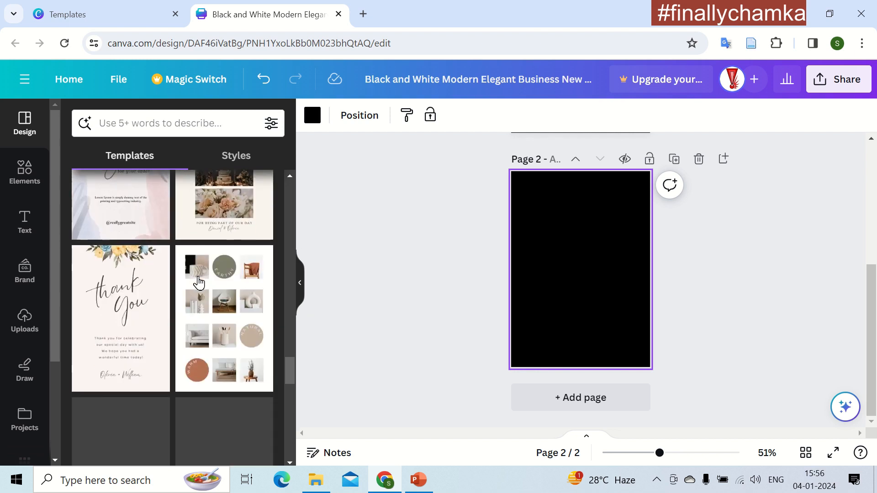
pyautogui.scroll(7, 199, 283)
pyautogui.scroll(-5, 199, 282)
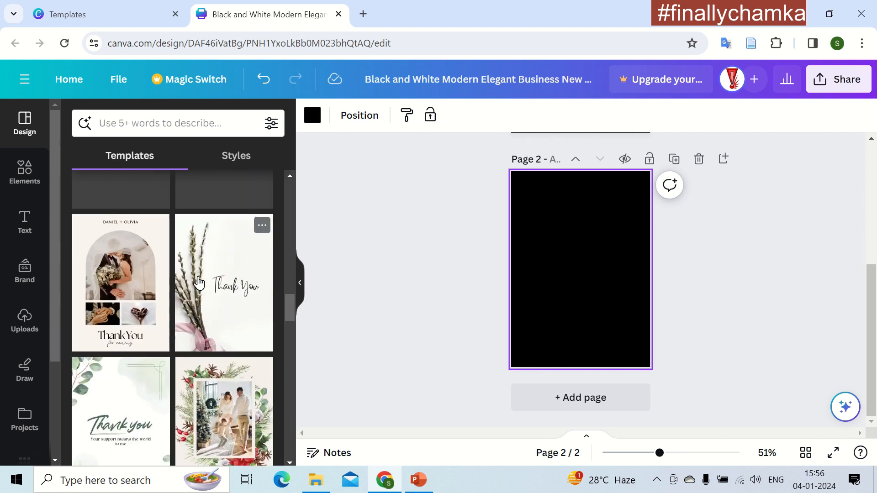
pyautogui.scroll(5, 199, 279)
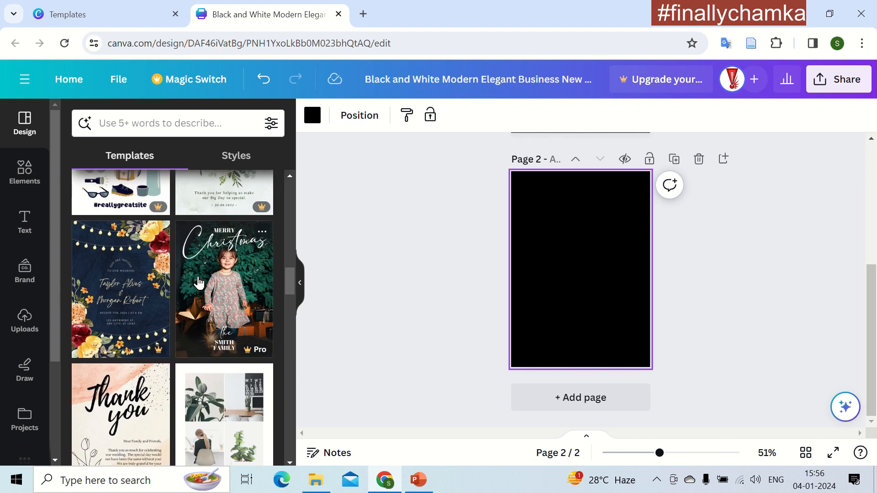
pyautogui.scroll(3, 198, 283)
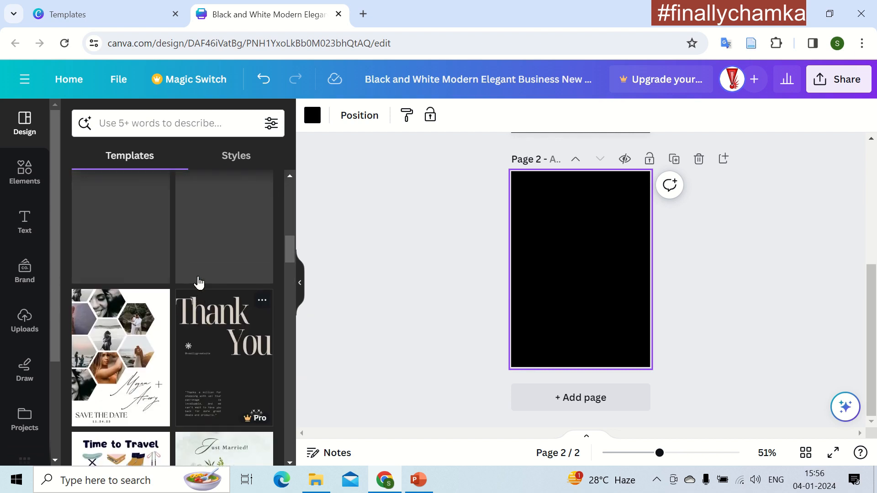
pyautogui.click(120, 352)
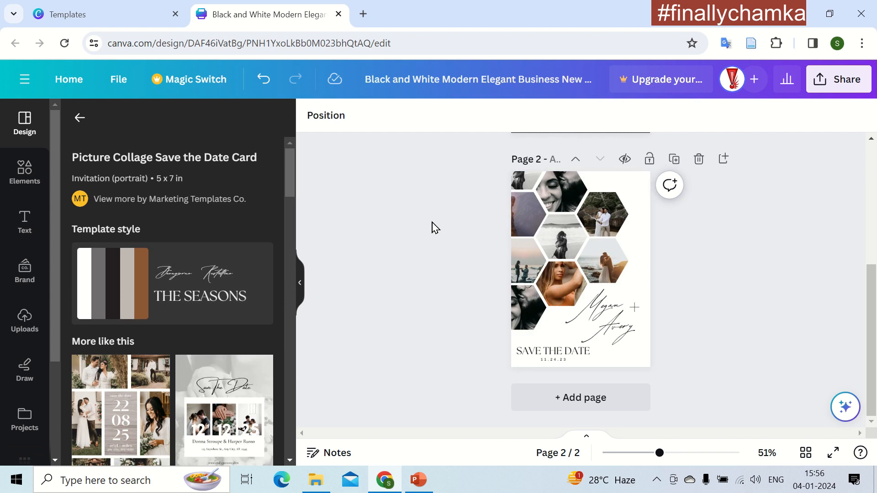
# Look through the templates similar to the collage card and open the elements library
pyautogui.scroll(5, 427, 288)
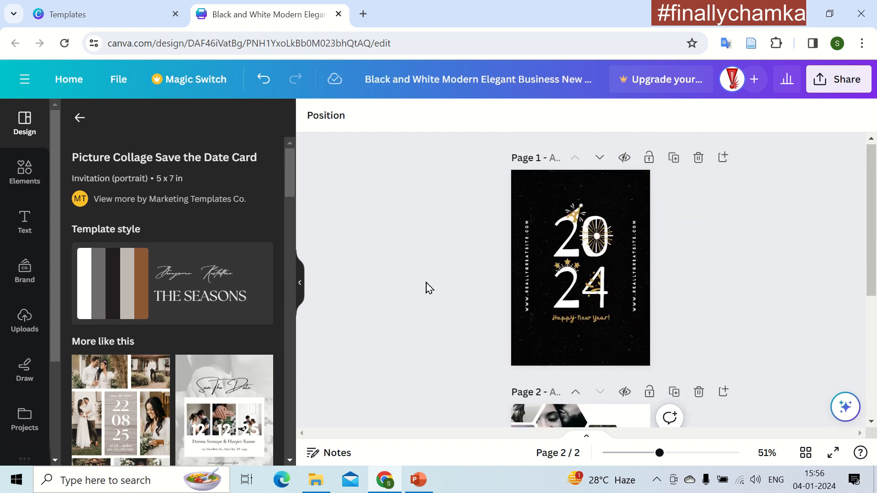
pyautogui.scroll(-5, 426, 288)
pyautogui.scroll(-10, 213, 338)
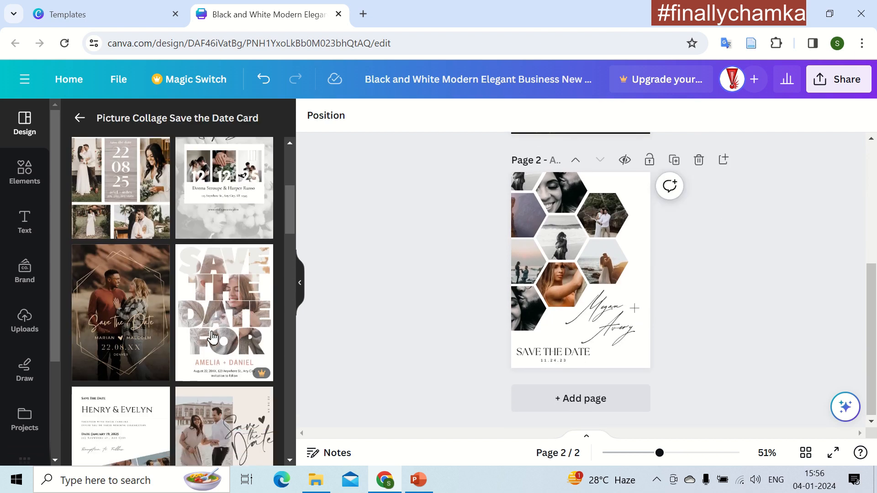
pyautogui.scroll(-8, 213, 338)
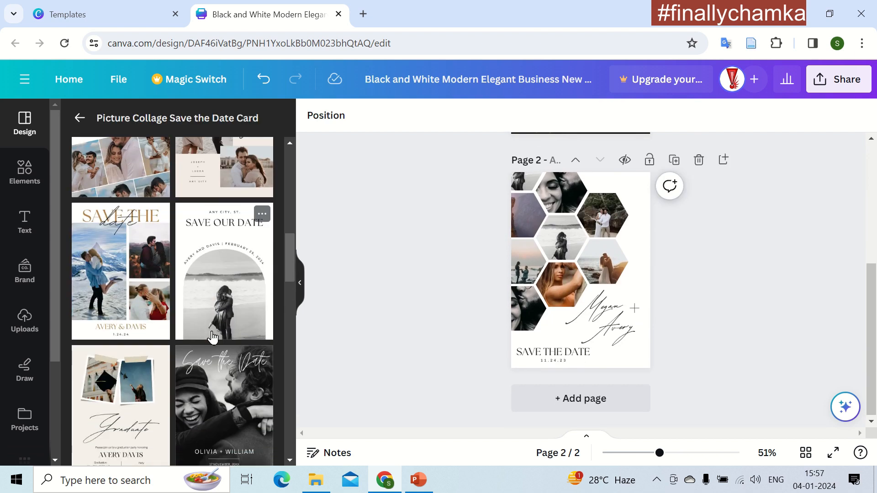
pyautogui.scroll(-2, 212, 338)
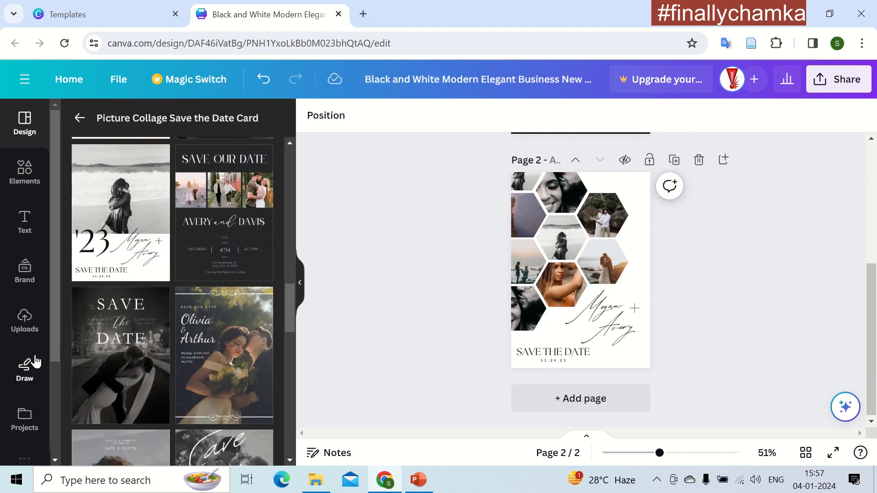
pyautogui.scroll(-3, 21, 321)
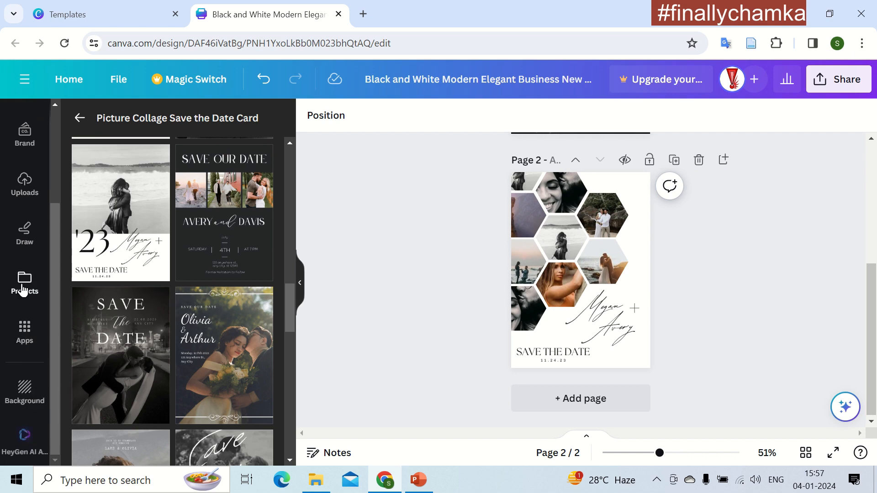
pyautogui.scroll(3, 9, 361)
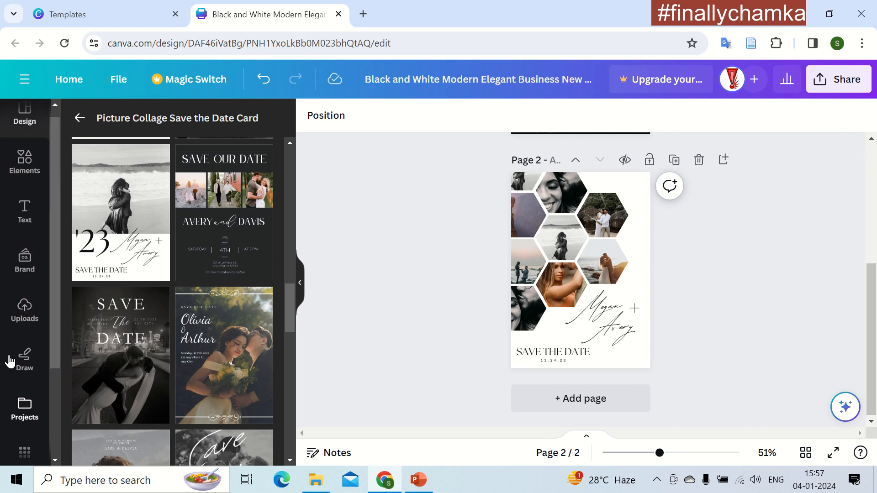
pyautogui.click(20, 179)
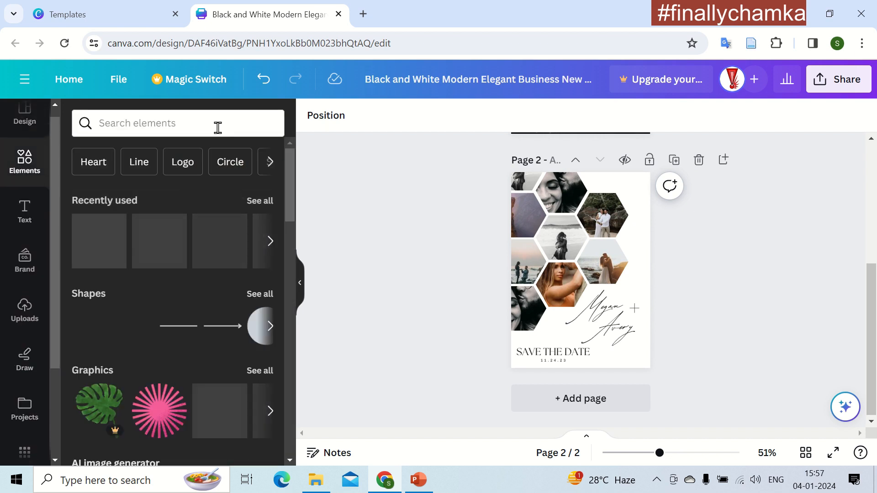
# Delete the sample photos from all the hexagonal frames on page 2, leaving the frames empty
pyautogui.click(526, 227)
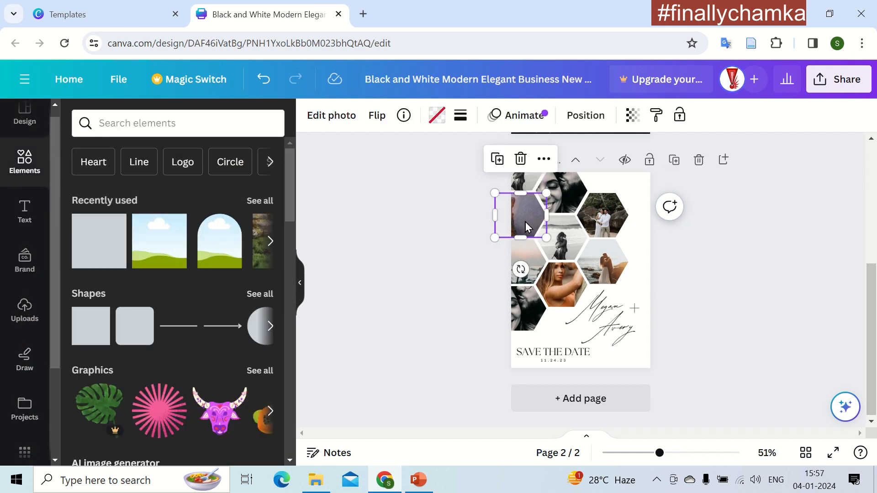
pyautogui.press('Delete')
pyautogui.moveTo(539, 218)
pyautogui.mouseDown()
pyautogui.moveTo(565, 204)
pyautogui.moveTo(604, 214)
pyautogui.moveTo(617, 258)
pyautogui.moveTo(566, 238)
pyautogui.moveTo(525, 265)
pyautogui.mouseUp()
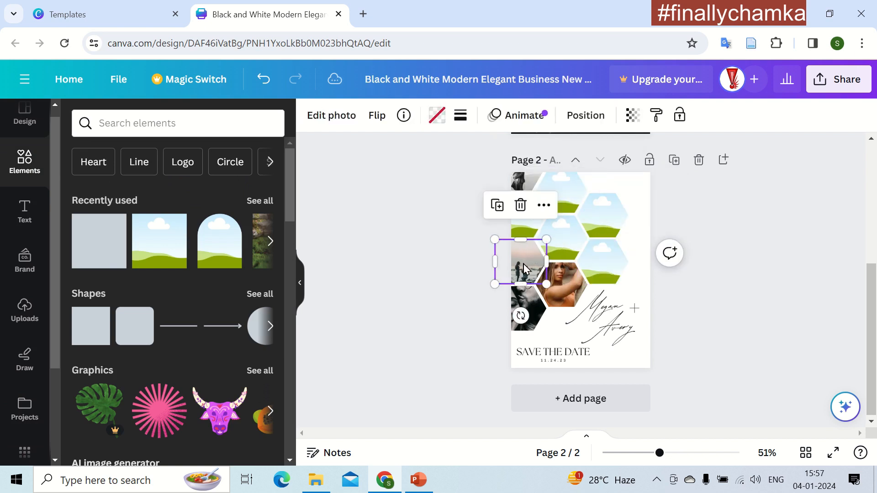
pyautogui.click(567, 288)
pyautogui.click(566, 274)
pyautogui.press('Delete')
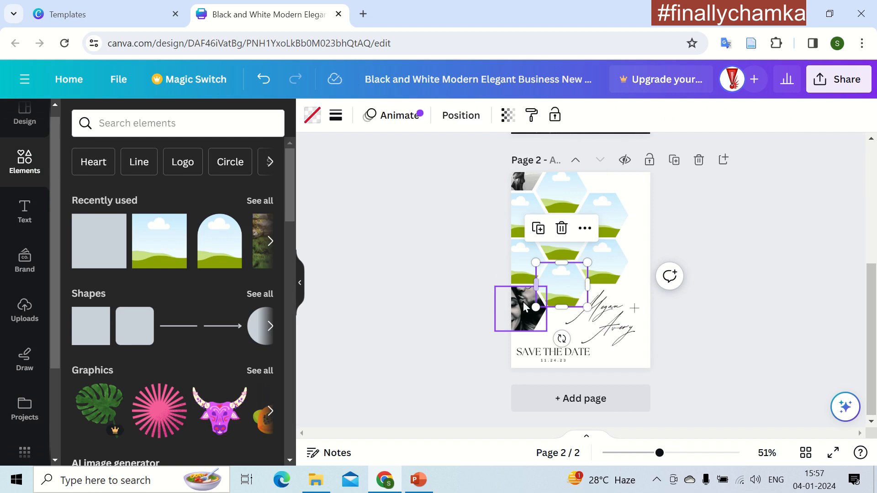
pyautogui.click(519, 311)
pyautogui.moveTo(518, 310); pyautogui.dragTo(522, 184)
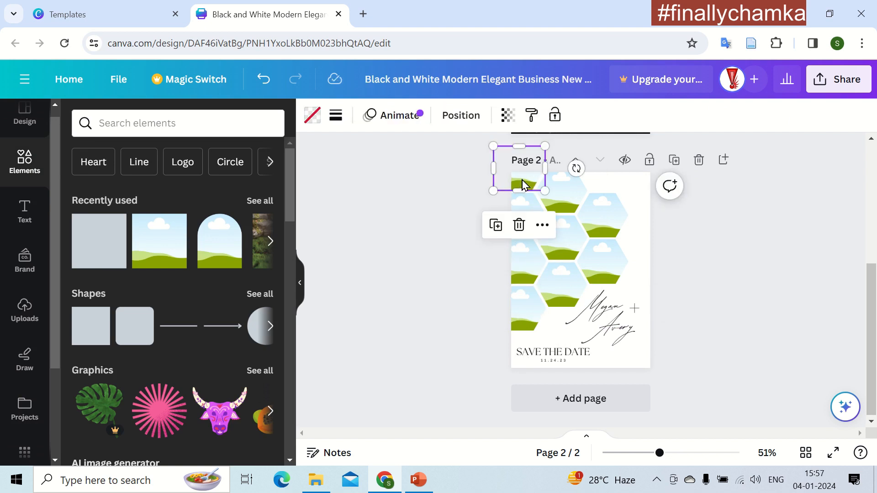
# Search the elements for "crackers" and look through all the matching graphics
pyautogui.click(446, 279)
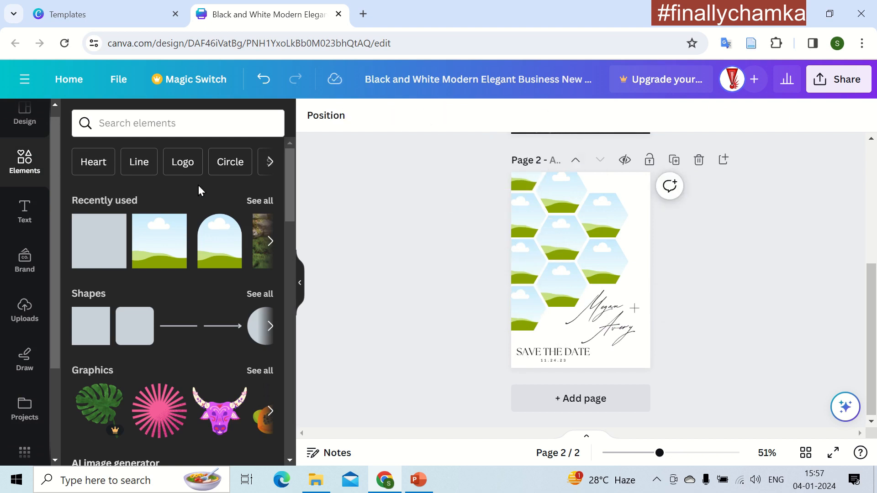
pyautogui.click(183, 125)
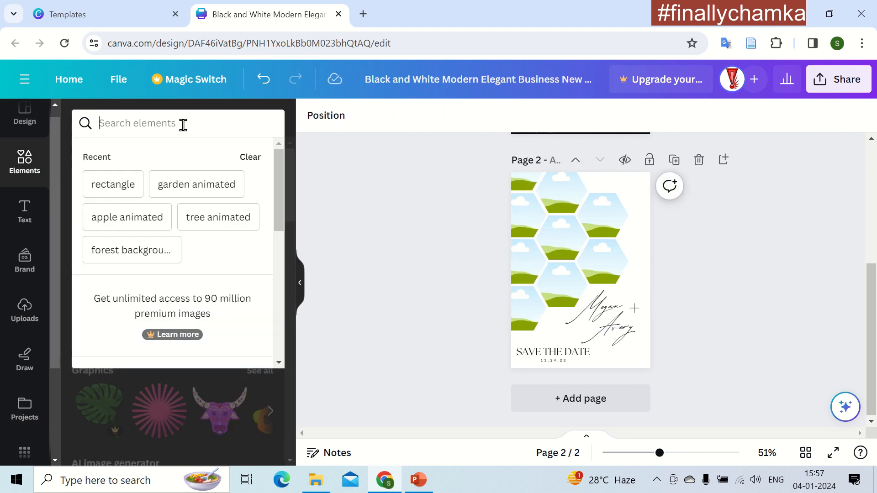
pyautogui.write('crackers')
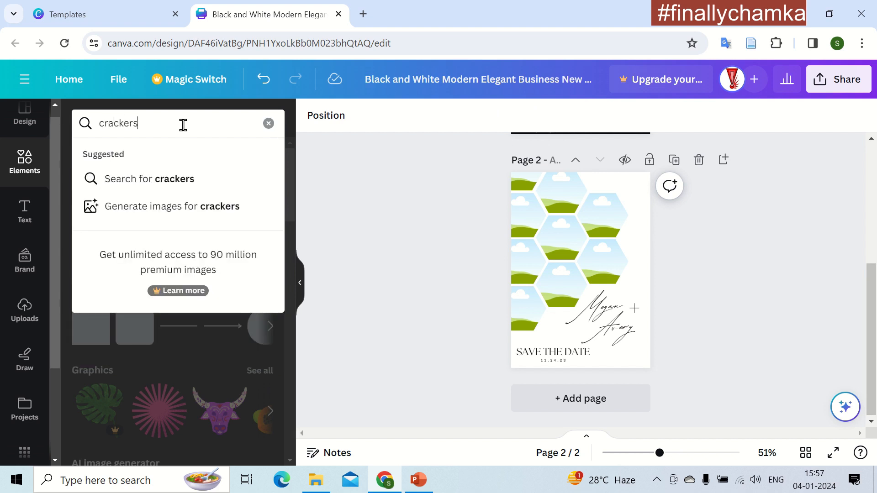
pyautogui.press('Return')
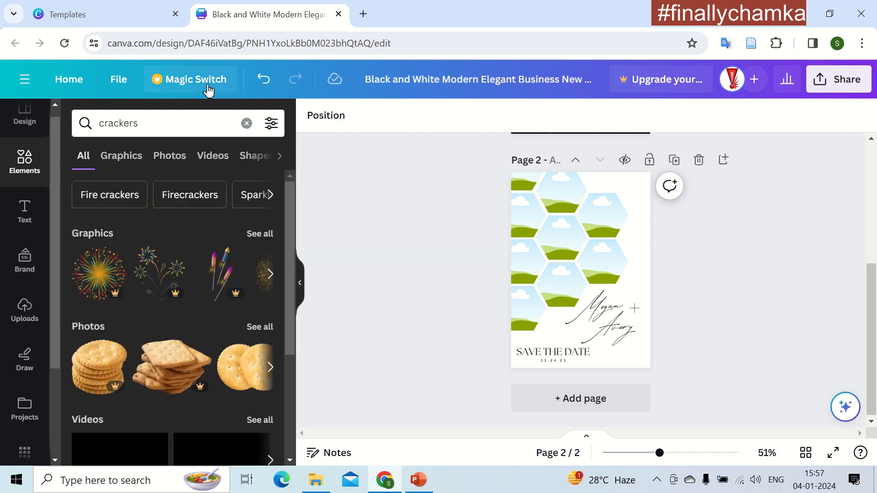
pyautogui.click(255, 234)
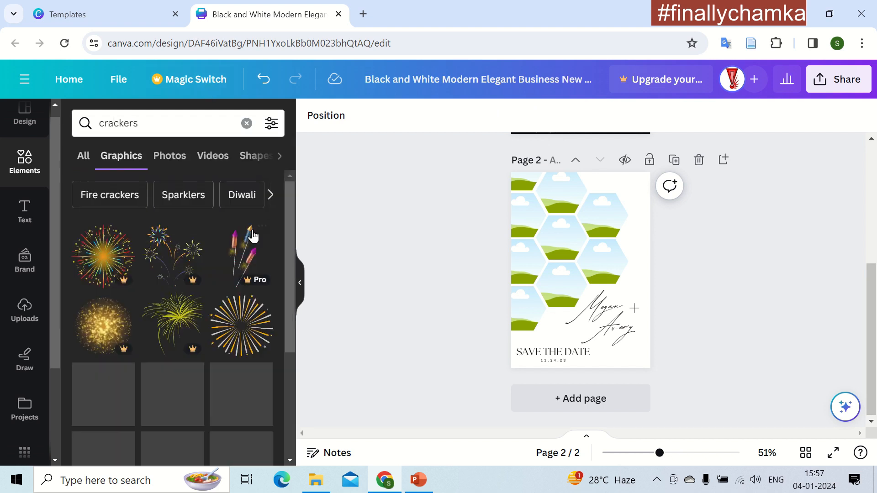
pyautogui.scroll(-6, 188, 321)
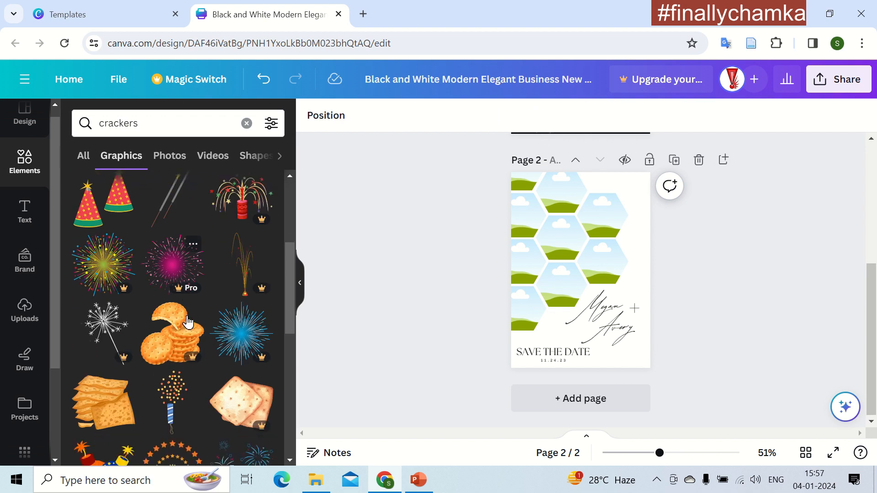
# Add the photo of a single pale firework burst, crop it smaller, and place it in the lower hexagonal frame of page 2's outermost right column
pyautogui.click(177, 160)
pyautogui.scroll(-7, 206, 288)
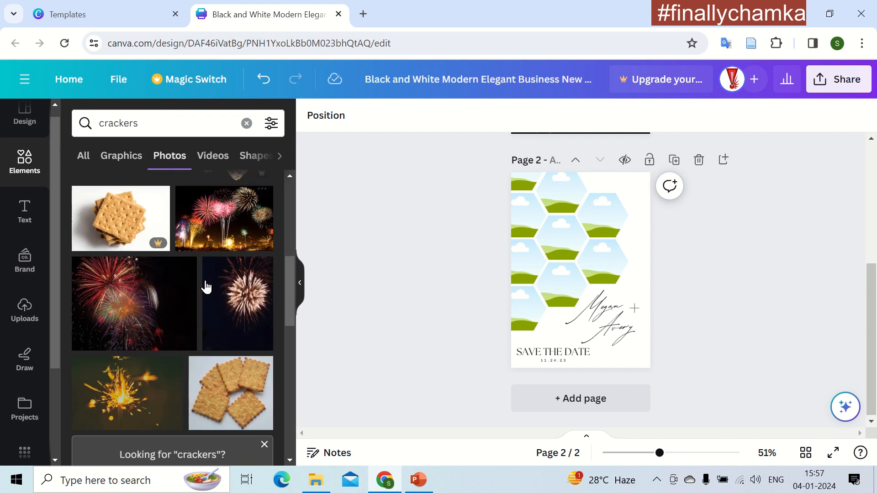
pyautogui.scroll(-3, 206, 287)
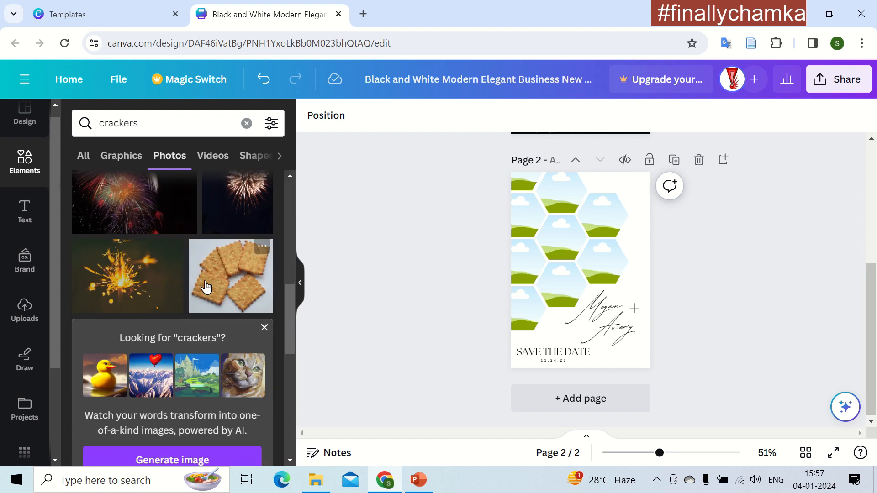
pyautogui.scroll(4, 206, 287)
pyautogui.click(231, 302)
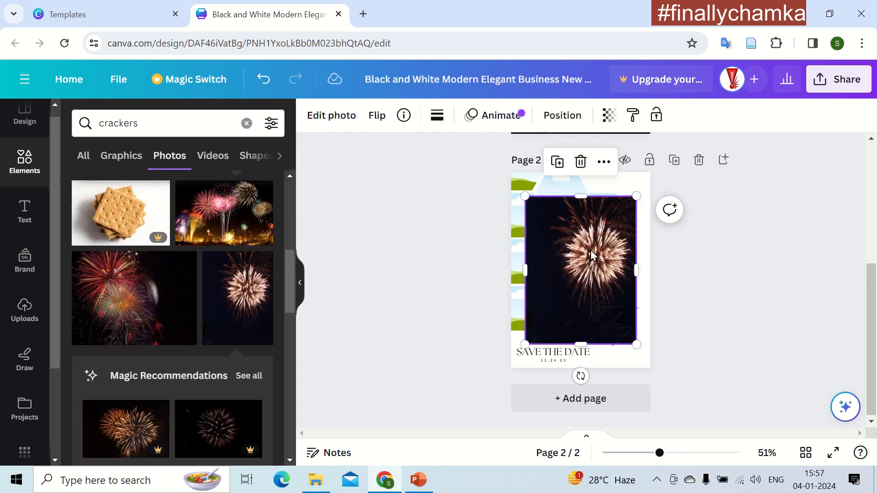
pyautogui.moveTo(577, 344); pyautogui.dragTo(581, 310)
pyautogui.moveTo(524, 250); pyautogui.dragTo(545, 250)
pyautogui.click(387, 309)
pyautogui.moveTo(602, 246)
pyautogui.mouseDown()
pyautogui.moveTo(571, 304)
pyautogui.moveTo(603, 263)
pyautogui.mouseUp()
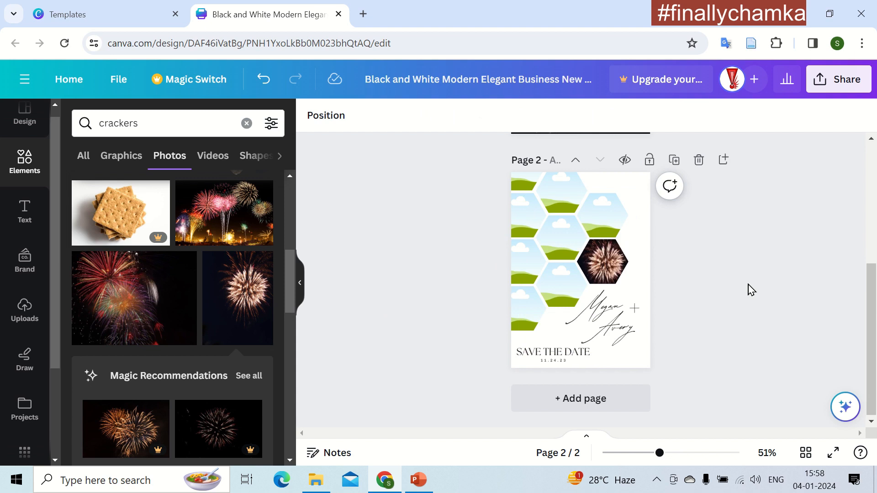
# Search the photos for "gifts" and place the one with red and gold gift boxes in the hexagon above the firework
pyautogui.click(171, 126)
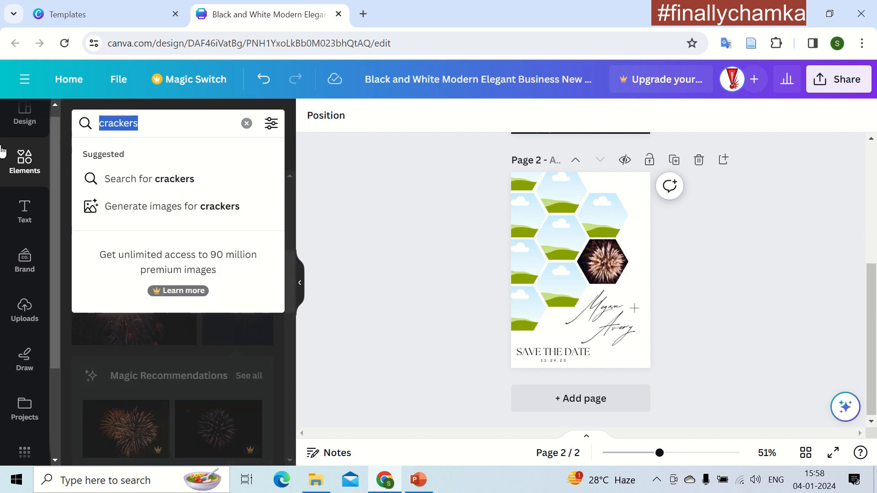
pyautogui.write('gif')
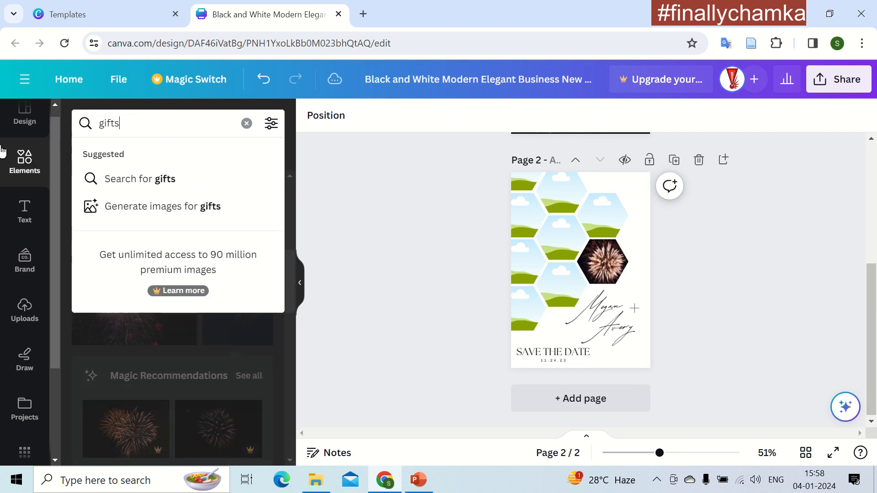
pyautogui.write('ts')
pyautogui.press('Return')
pyautogui.scroll(-5, 114, 297)
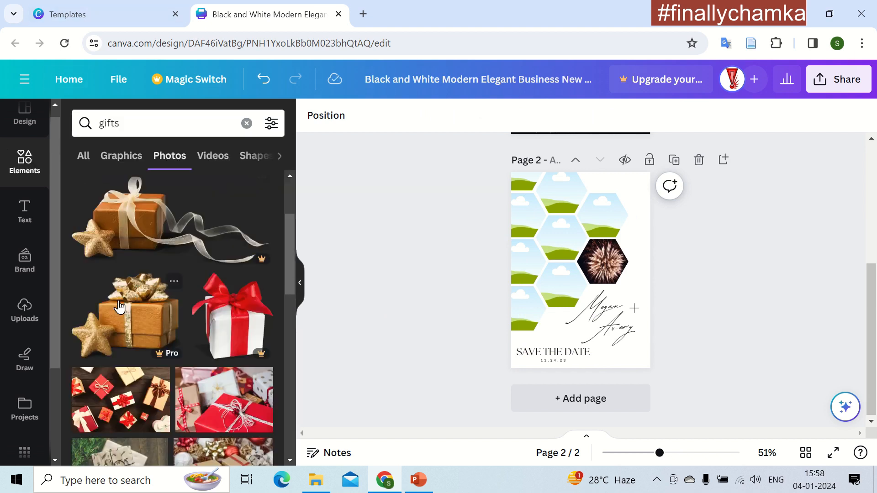
pyautogui.click(105, 288)
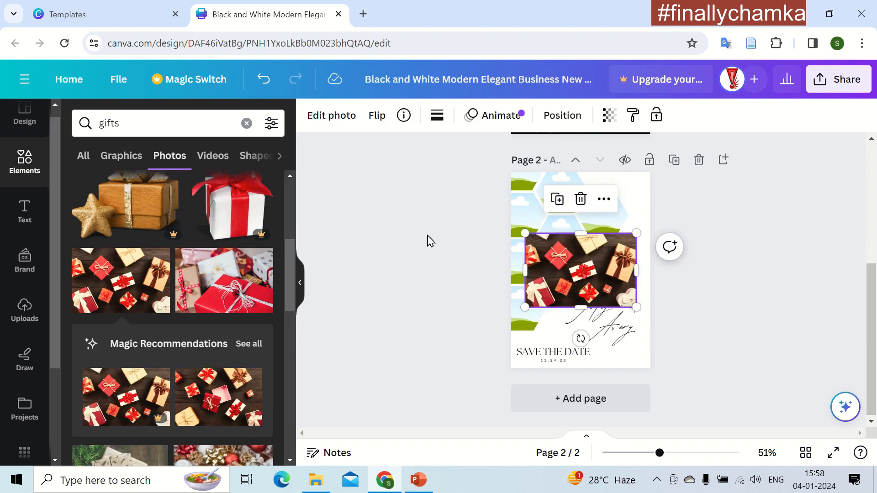
pyautogui.moveTo(626, 267); pyautogui.dragTo(603, 214)
# Look through more gift photos and the photo results for "caps" and "caps birthday"
pyautogui.scroll(-5, 166, 333)
pyautogui.scroll(-5, 162, 320)
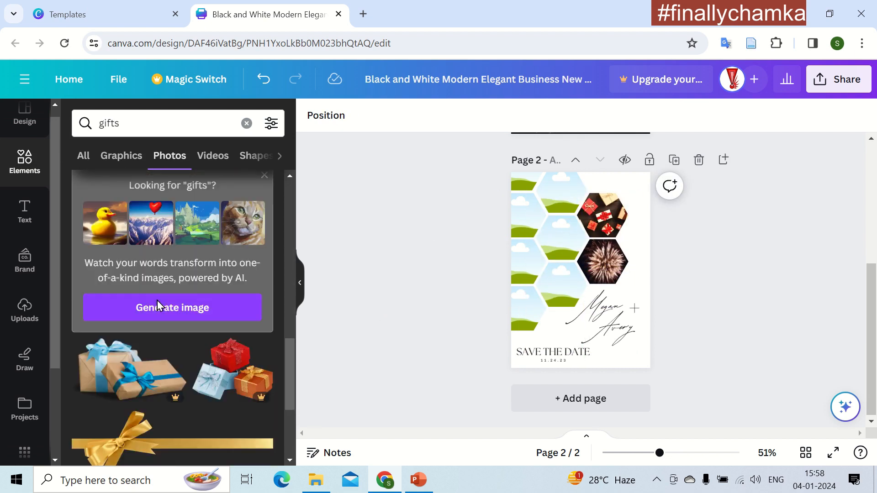
pyautogui.click(137, 124)
pyautogui.write('caps')
pyautogui.press('Return')
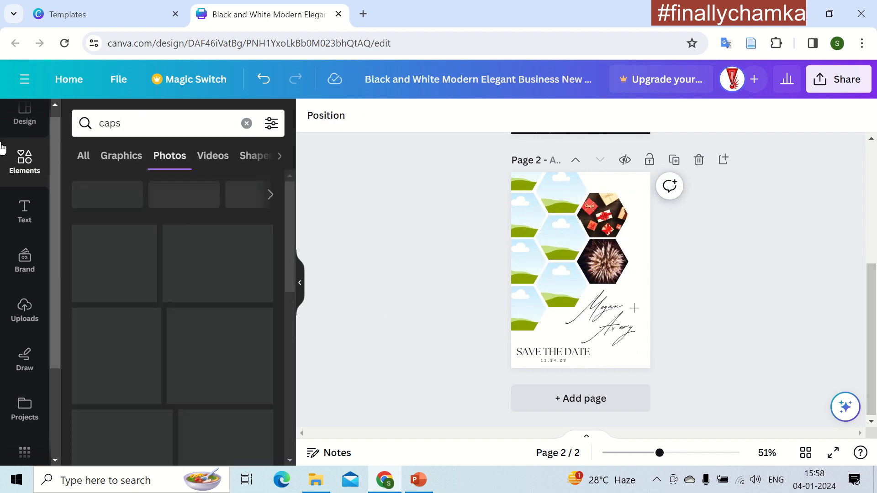
pyautogui.write('birthday')
pyautogui.press('Return')
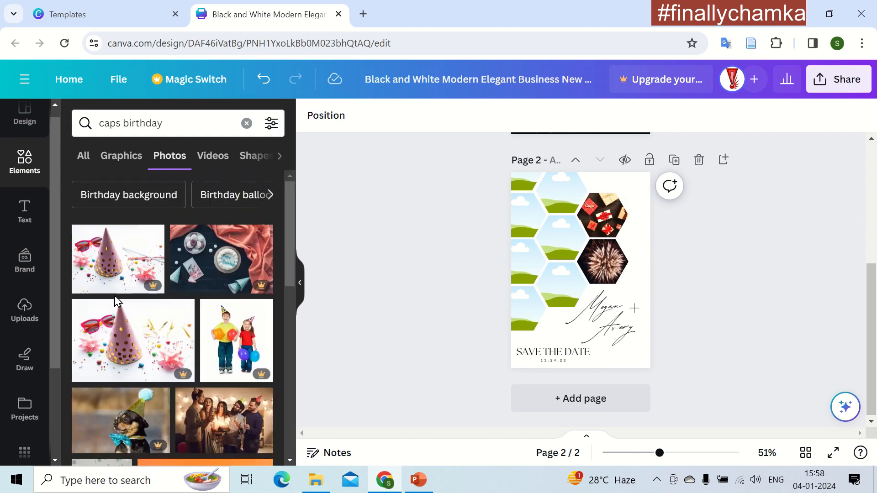
pyautogui.scroll(-10, 114, 363)
pyautogui.scroll(-10, 114, 363)
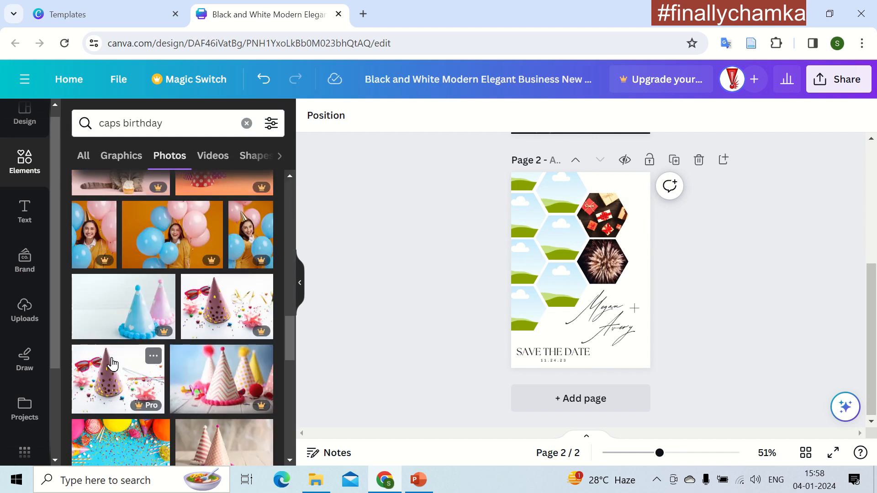
pyautogui.scroll(-5, 188, 362)
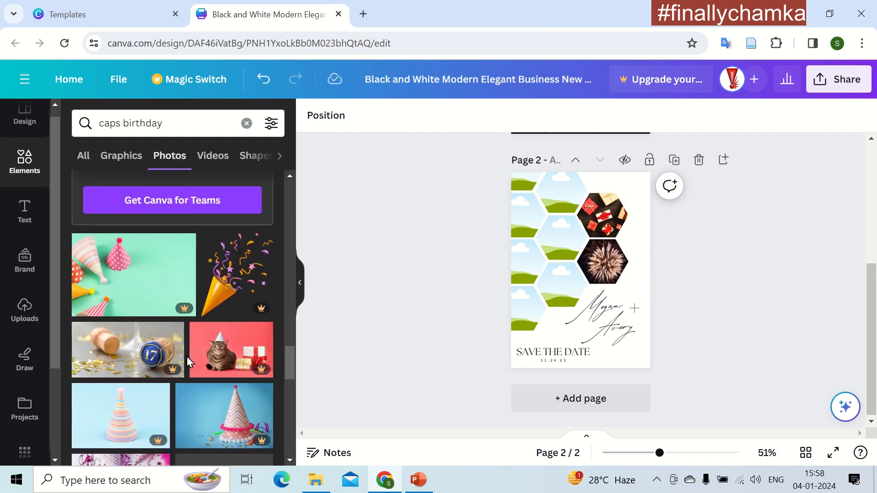
# Search the photos for "flowers" and place the red flower in the second hexagon of page 2's middle column
pyautogui.click(180, 123)
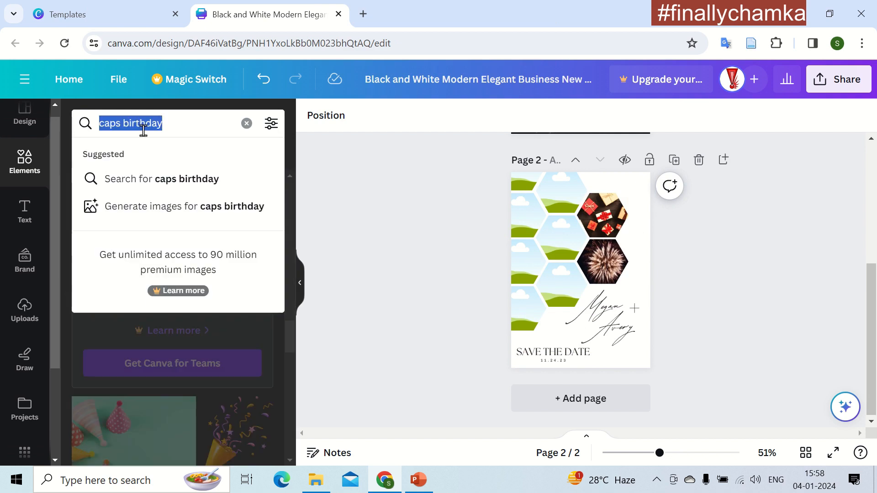
pyautogui.write('flowers')
pyautogui.press('Return')
pyautogui.click(239, 295)
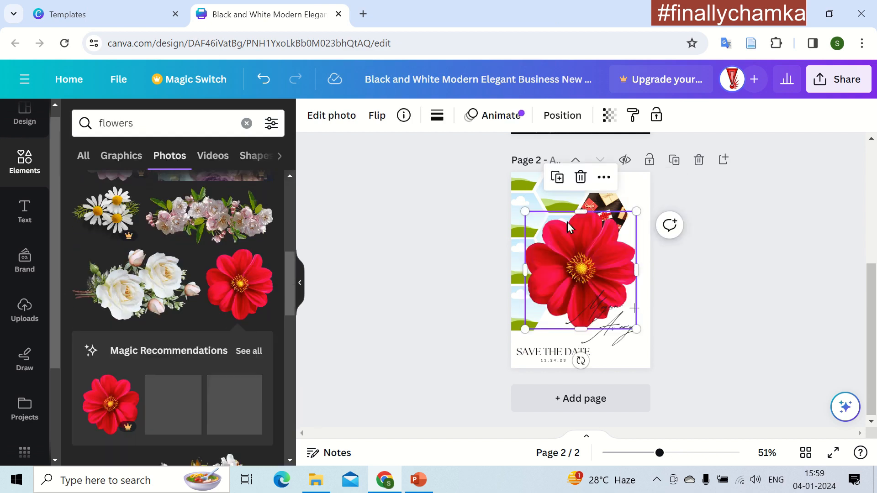
pyautogui.moveTo(581, 268); pyautogui.dragTo(560, 233)
pyautogui.click(376, 310)
# Search the photos for "beachs" and place the red smiley ball photo in the hexagon below the red flower
pyautogui.click(182, 121)
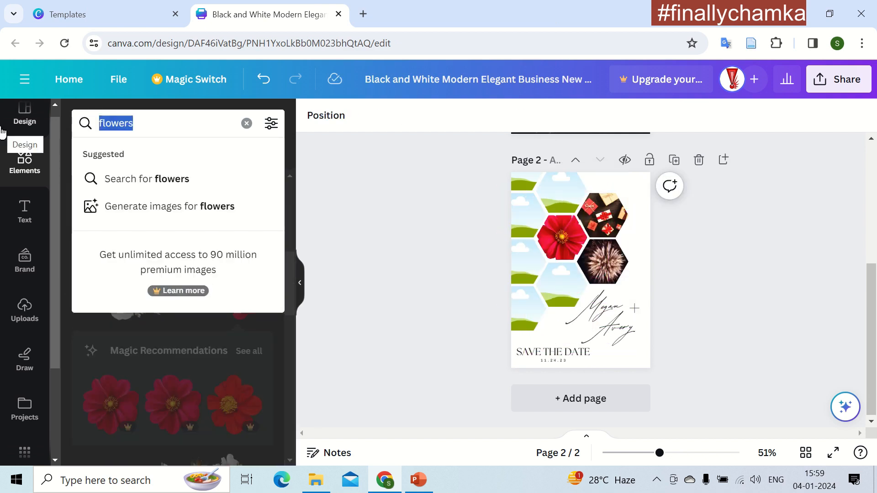
pyautogui.write('beachs')
pyautogui.press('Return')
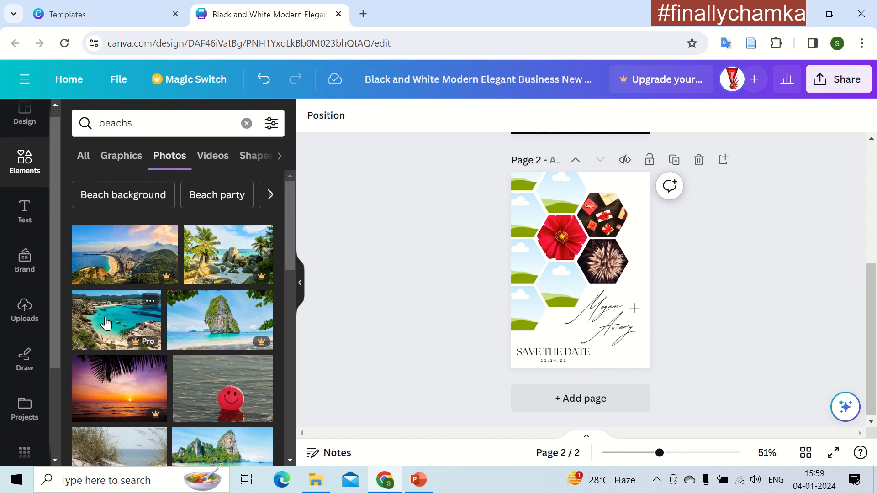
pyautogui.scroll(-2, 106, 324)
pyautogui.click(221, 309)
pyautogui.moveTo(580, 273); pyautogui.dragTo(562, 285)
pyautogui.click(392, 286)
# Search the photos for "happy" and "happy party" and look through the results
pyautogui.click(197, 119)
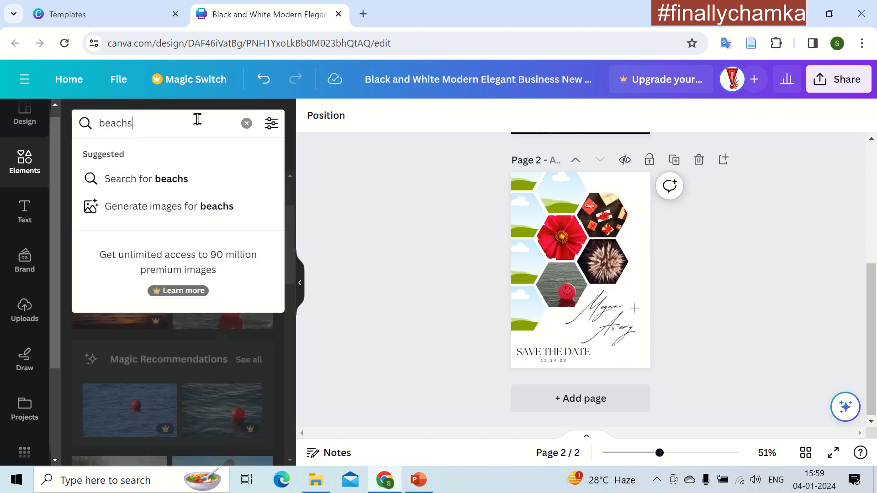
pyautogui.press('Return')
pyautogui.click(173, 124)
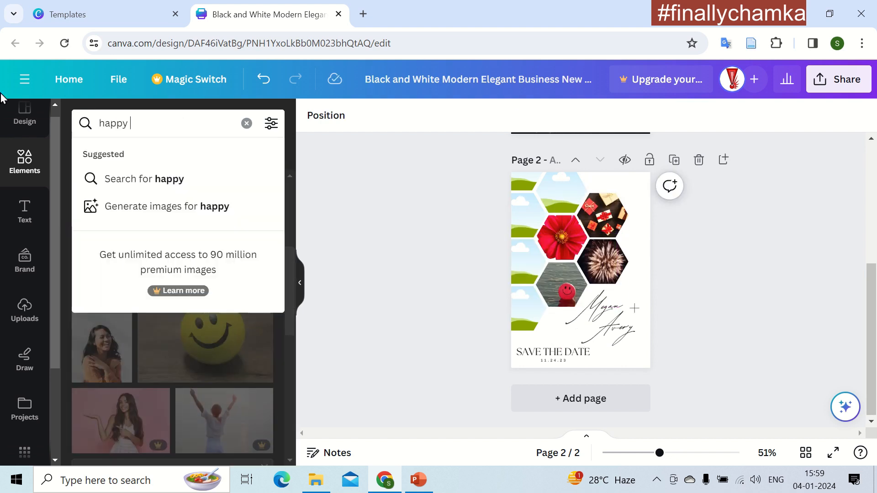
pyautogui.write('party')
pyautogui.press('Return')
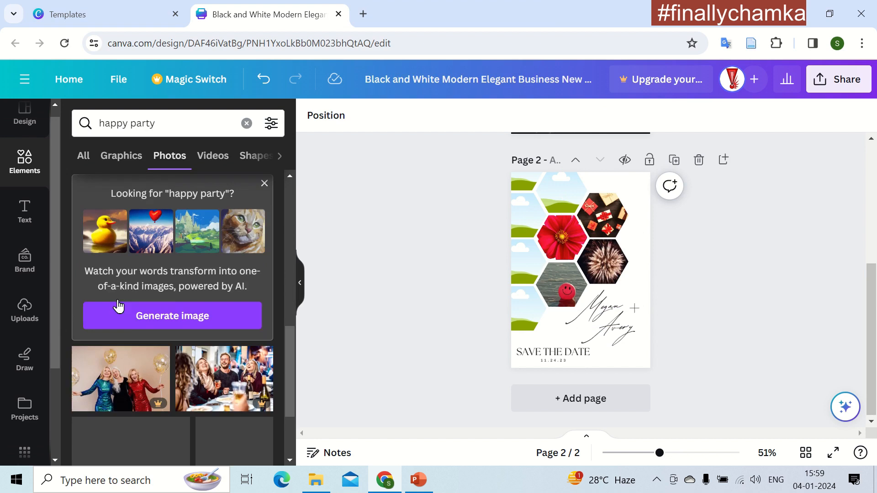
pyautogui.scroll(-5, 151, 303)
# Search the photos for "dance" and place the orange sunset silhouette of dancing people in the hexagon above the red flower
pyautogui.tripleClick(127, 124)
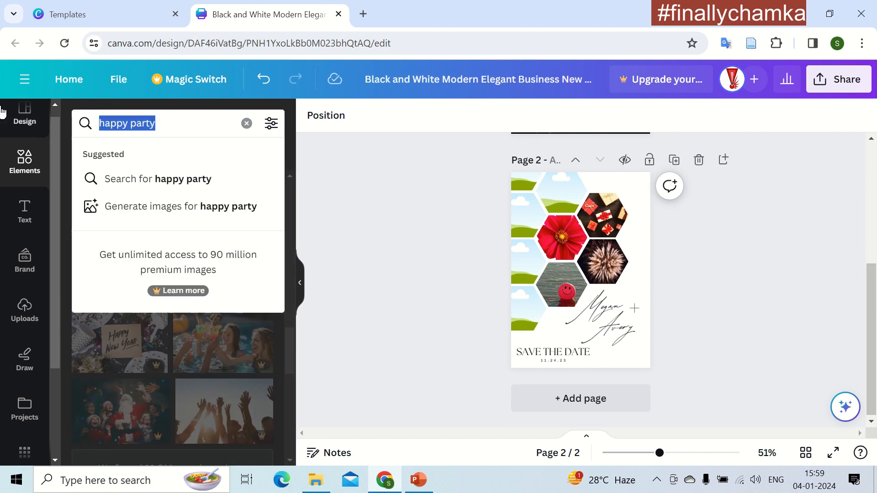
pyautogui.write('dance')
pyautogui.press('Return')
pyautogui.scroll(-10, 123, 374)
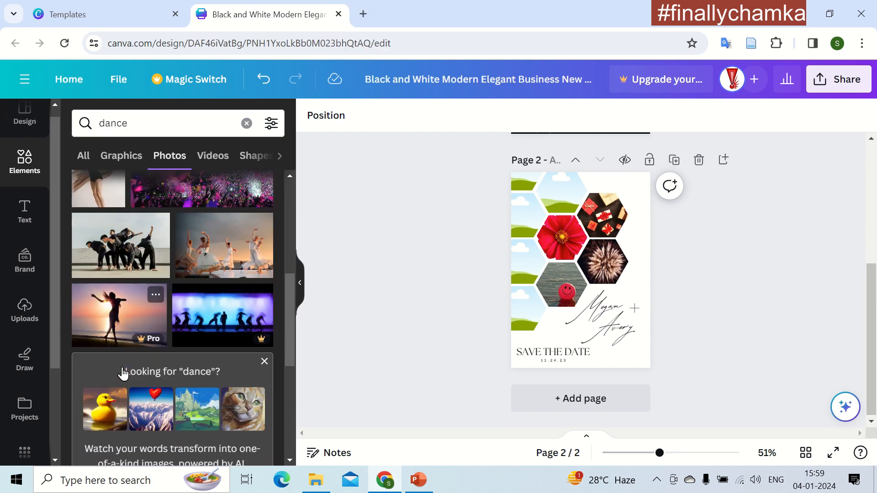
pyautogui.click(223, 311)
pyautogui.moveTo(581, 269); pyautogui.dragTo(561, 194)
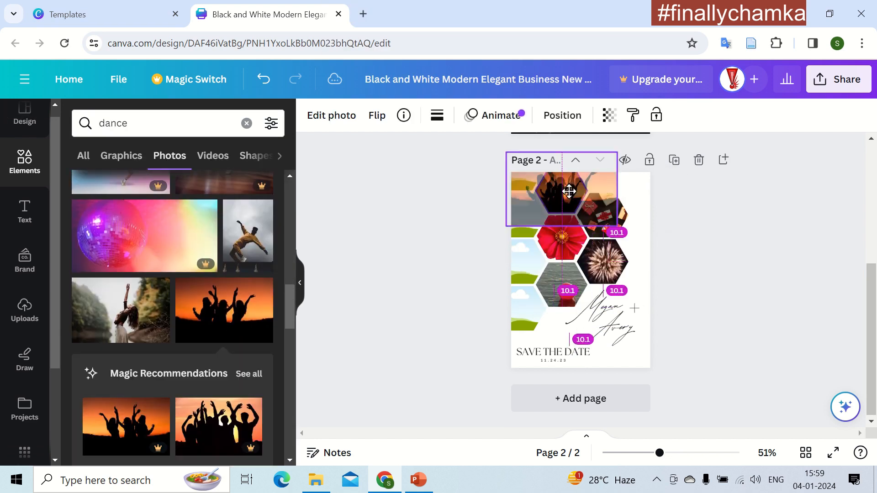
pyautogui.click(413, 272)
# Search the photos for "celebration" and place the navy photo with teal and orange party items in the lowest hexagon of the left column
pyautogui.scroll(-4, 228, 228)
pyautogui.tripleClick(127, 124)
pyautogui.write('celebration')
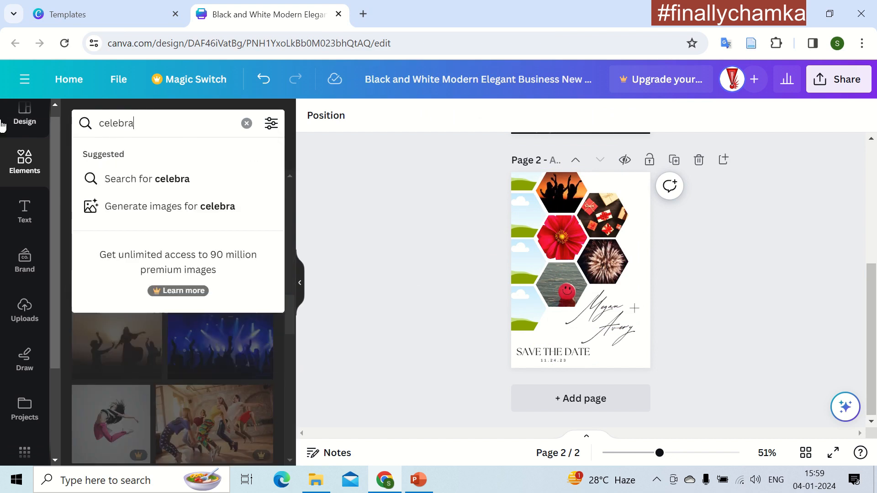
pyautogui.press('Return')
pyautogui.scroll(-2, 224, 274)
pyautogui.click(223, 263)
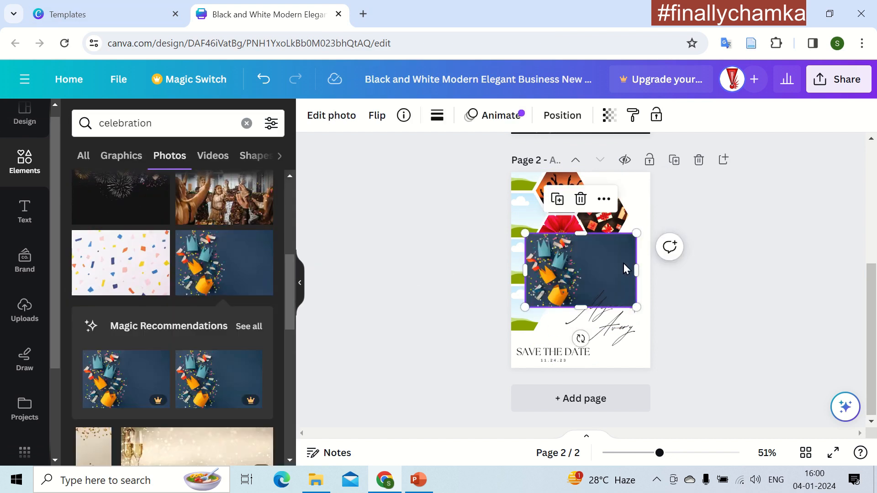
pyautogui.moveTo(634, 269); pyautogui.dragTo(528, 307)
# Search the photos for "balloons" and place the gold and white balloons in the left-column hexagon above the navy party photo
pyautogui.scroll(-5, 224, 320)
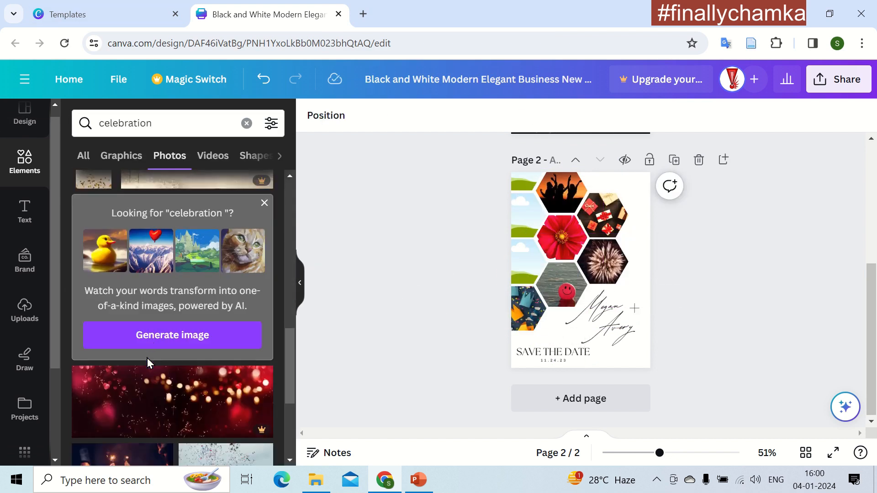
pyautogui.tripleClick(165, 120)
pyautogui.write('balloons')
pyautogui.press('Return')
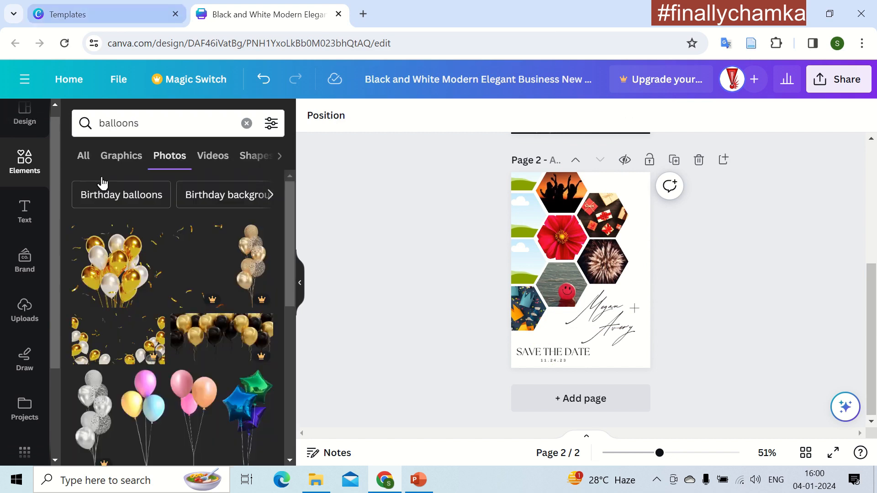
pyautogui.click(115, 293)
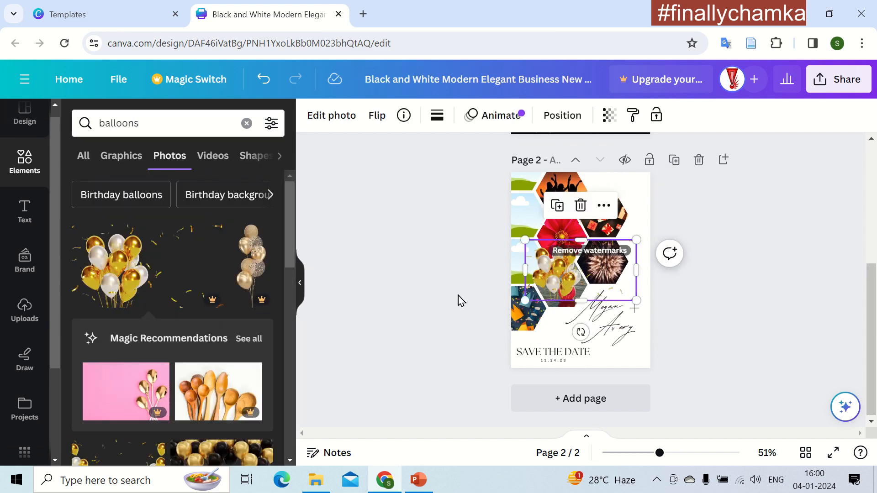
pyautogui.moveTo(592, 273); pyautogui.dragTo(518, 267)
# Replace the balloon picture choice by placing the yellow and blue balloons photo in the left-column hexagon above the navy party photo
pyautogui.click(521, 205)
pyautogui.scroll(-12, 187, 280)
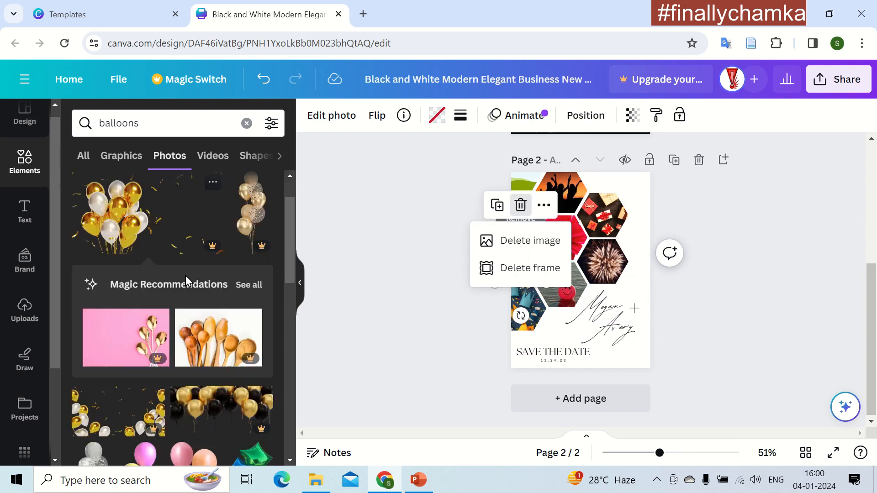
pyautogui.scroll(7, 187, 281)
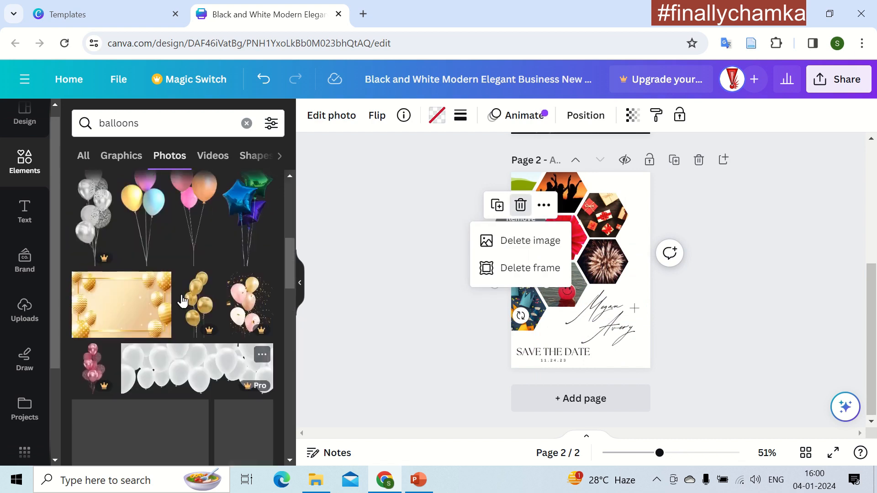
pyautogui.click(145, 289)
pyautogui.moveTo(581, 354); pyautogui.dragTo(588, 276)
pyautogui.moveTo(579, 229); pyautogui.dragTo(525, 263)
pyautogui.click(432, 322)
# Search the photos for "stars" and place the black photo with hanging gold stars in the left-column hexagon above the balloons
pyautogui.tripleClick(218, 127)
pyautogui.write('stars')
pyautogui.press('Return')
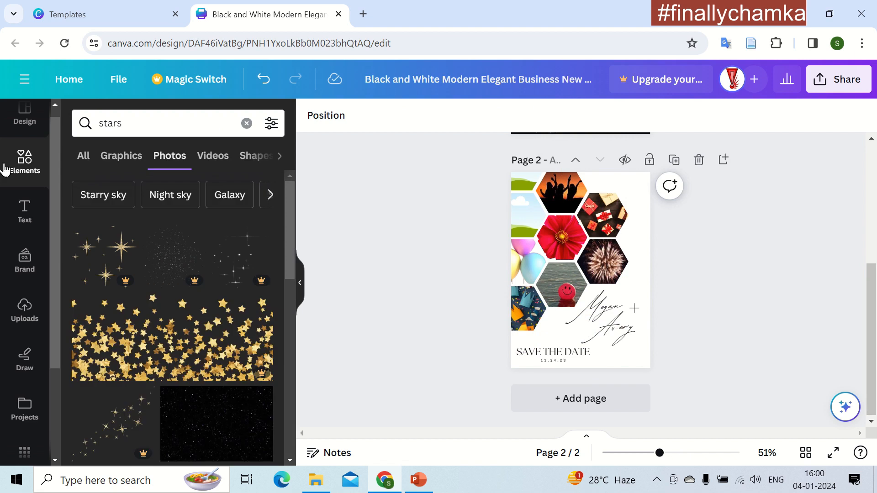
pyautogui.click(90, 348)
pyautogui.press('Delete')
pyautogui.scroll(-5, 180, 310)
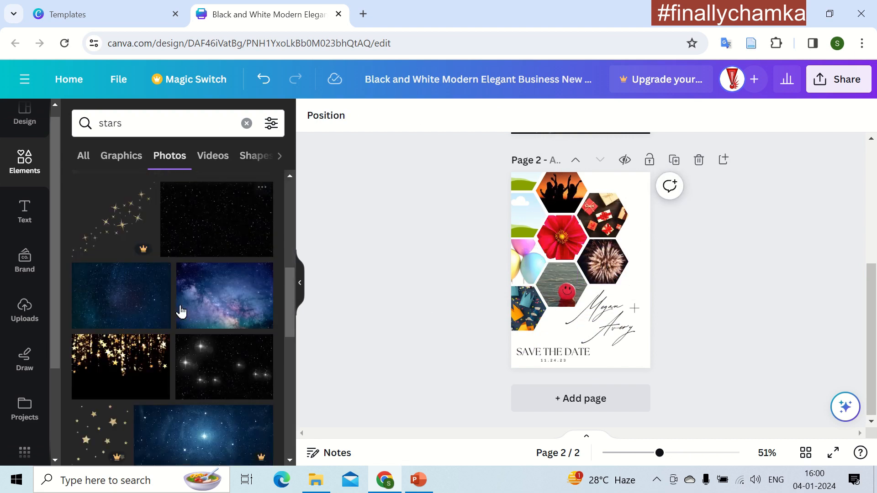
pyautogui.click(120, 328)
pyautogui.moveTo(594, 269); pyautogui.dragTo(523, 215)
pyautogui.click(425, 293)
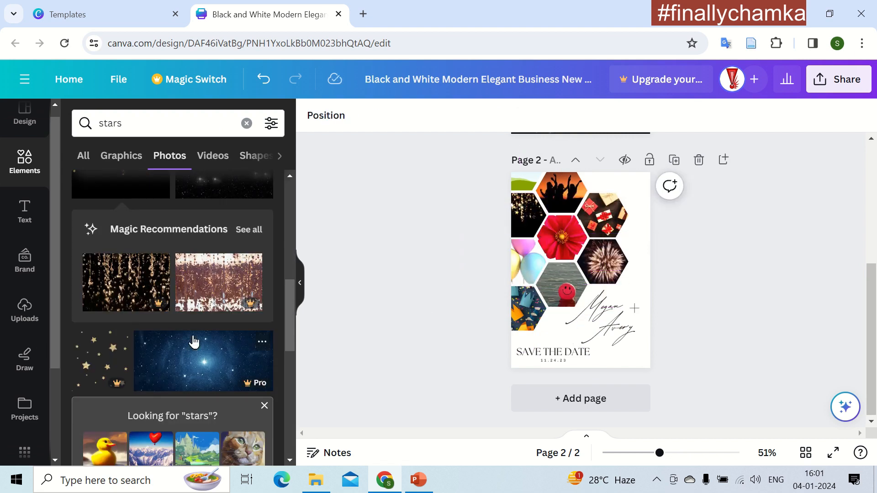
# Search the photos for "fireworks" and place the dark photo with multiple firework bursts in the uppermost hexagon of the left column
pyautogui.click(188, 122)
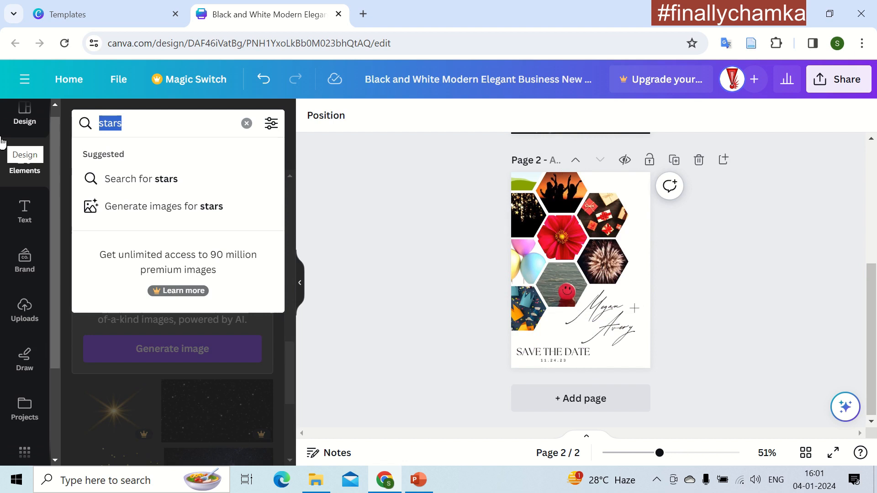
pyautogui.write('firewo')
pyautogui.write('rks')
pyautogui.press('Return')
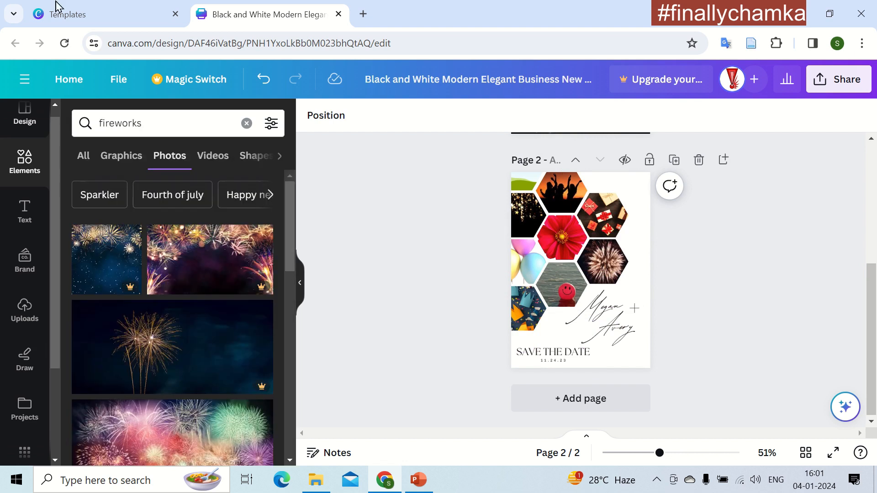
pyautogui.scroll(-10, 149, 323)
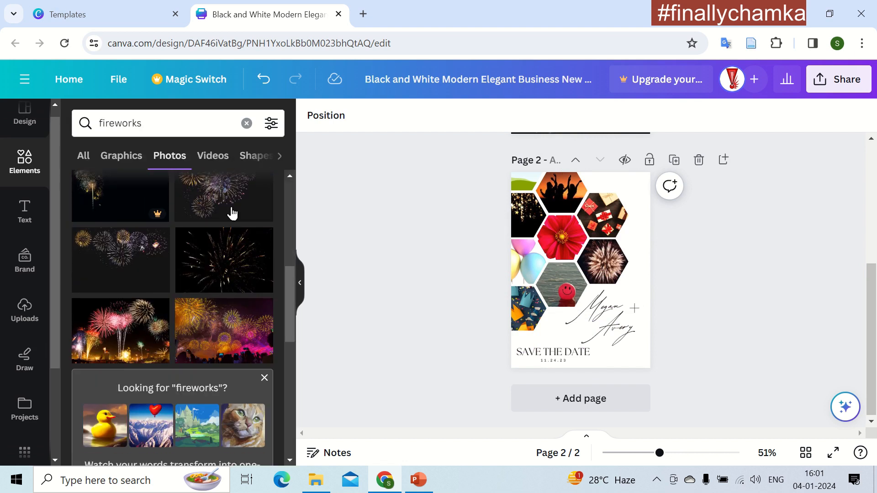
pyautogui.moveTo(231, 212); pyautogui.dragTo(526, 182)
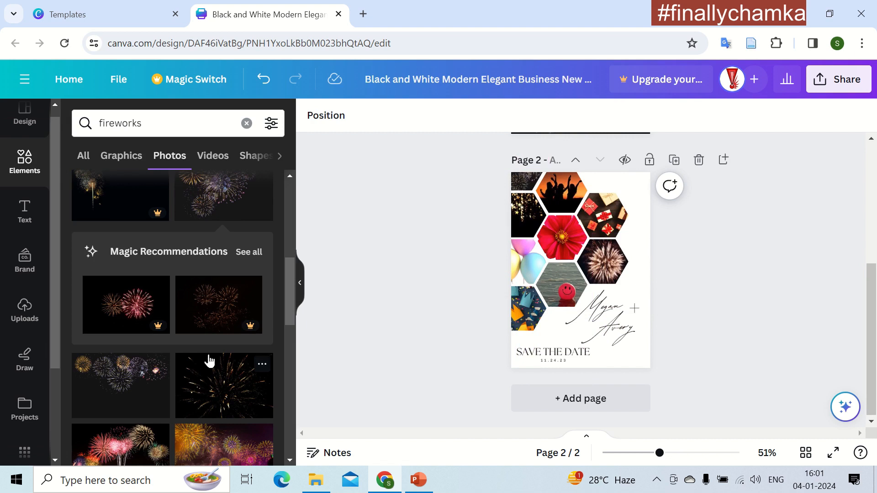
# Place the uploaded cloudy sky photo in the left-column hexagon that holds the hanging gold stars
pyautogui.scroll(-5, 209, 361)
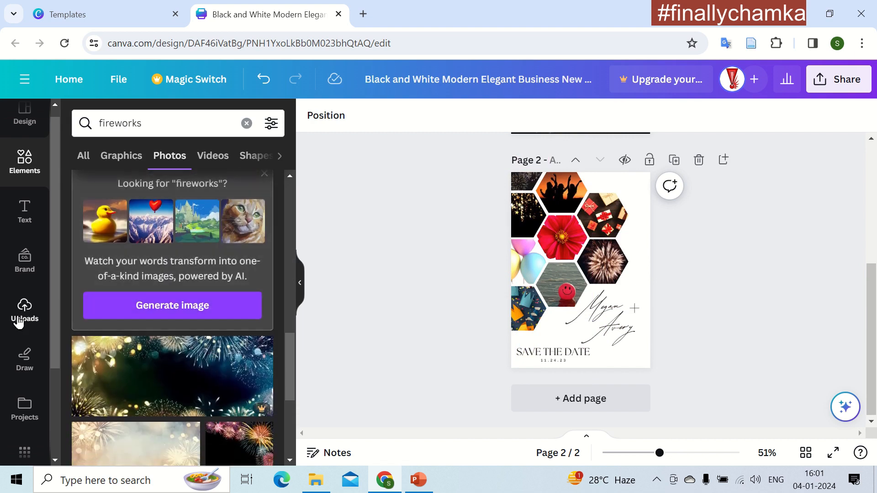
pyautogui.click(19, 321)
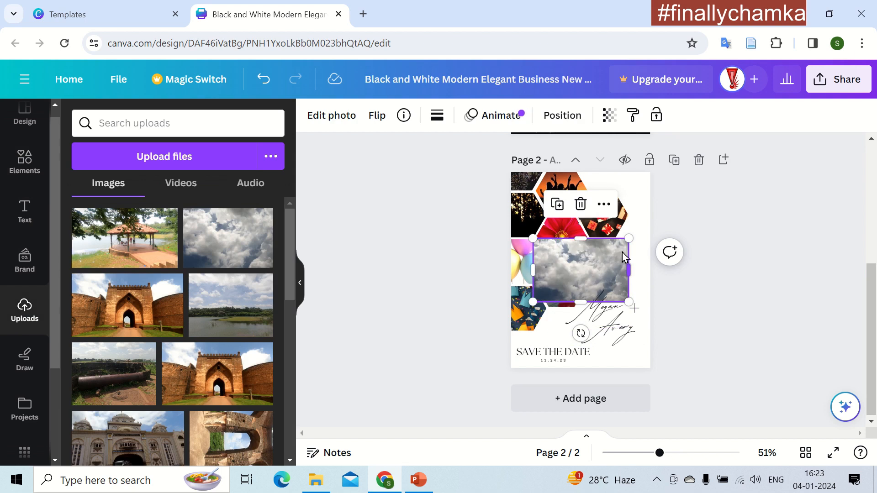
pyautogui.moveTo(599, 266); pyautogui.dragTo(526, 213)
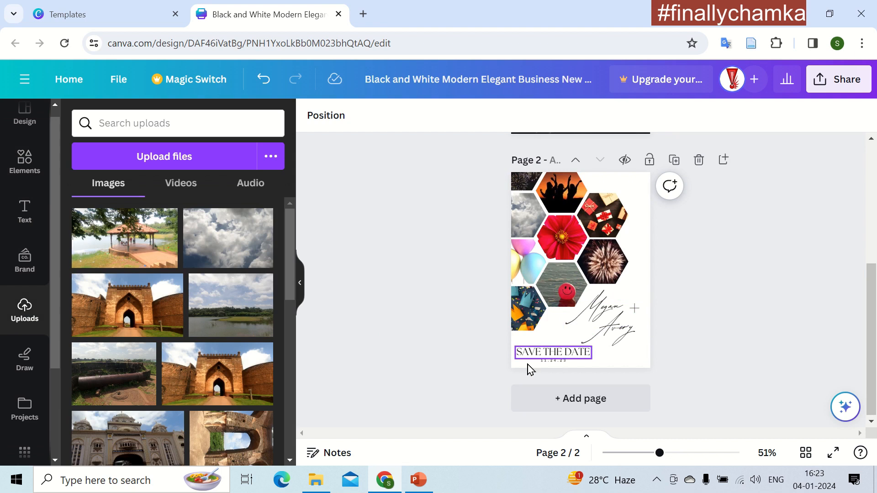
# Delete the "SAVE THE DATE" heading and the small date line beneath it on page 2
pyautogui.click(518, 316)
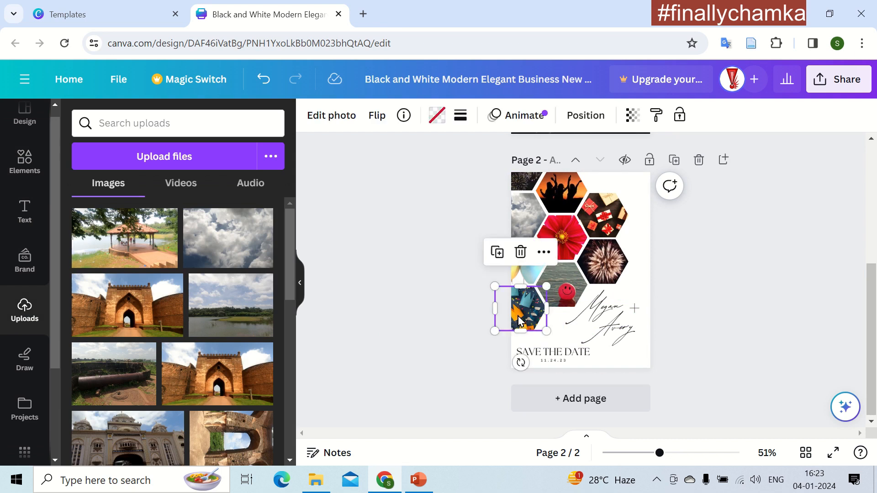
pyautogui.click(530, 354)
pyautogui.press('Delete')
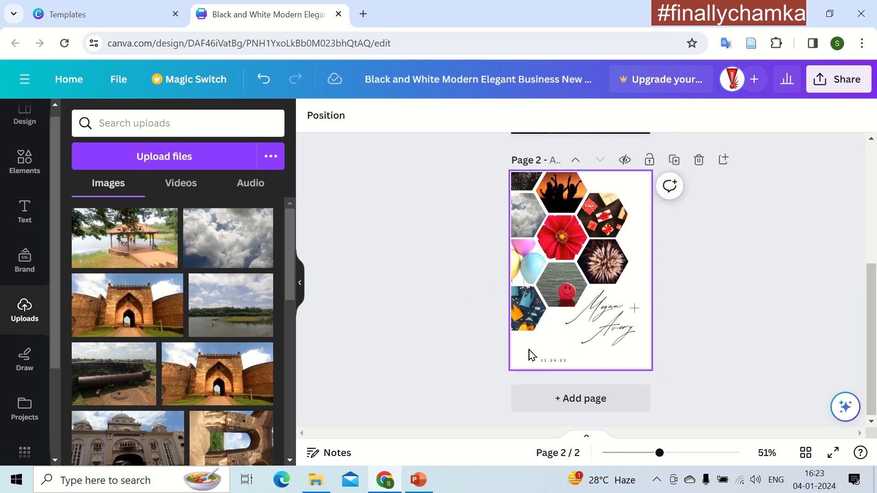
pyautogui.click(546, 363)
pyautogui.press('Delete')
# Delete the dark textured background image on page 1 and set the page background to gold #ce9f41
pyautogui.scroll(5, 438, 244)
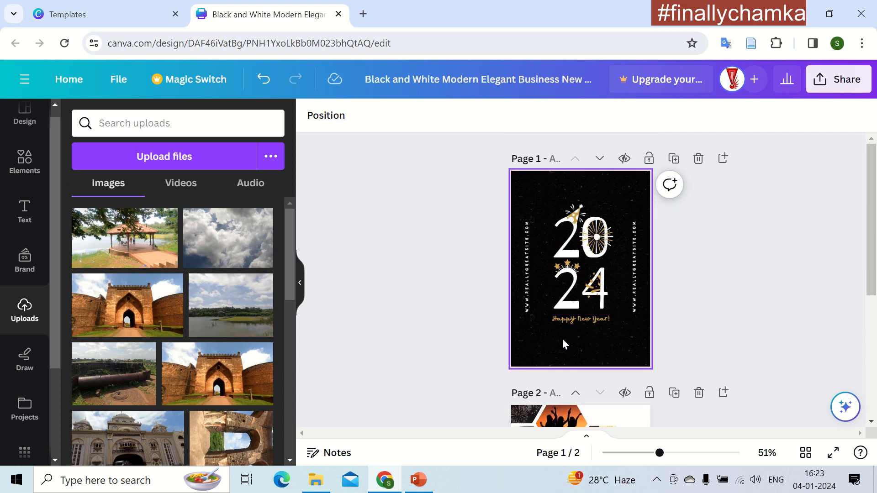
pyautogui.click(576, 274)
pyautogui.click(706, 299)
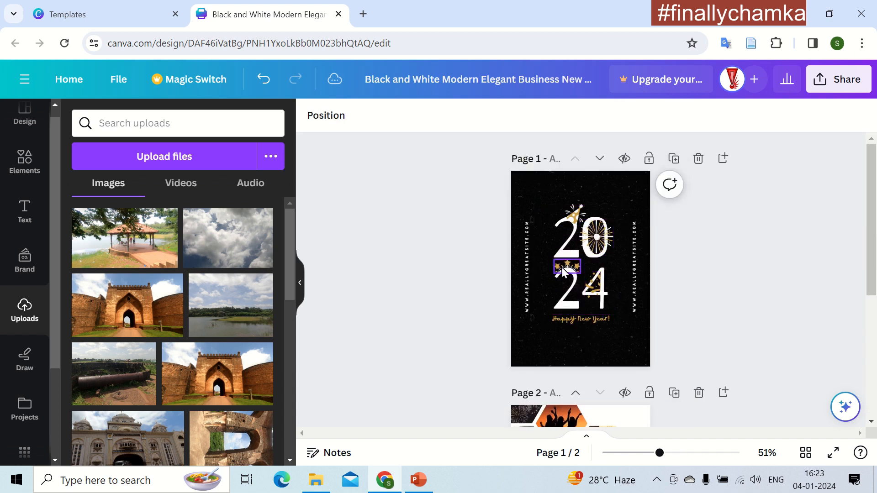
pyautogui.click(522, 184)
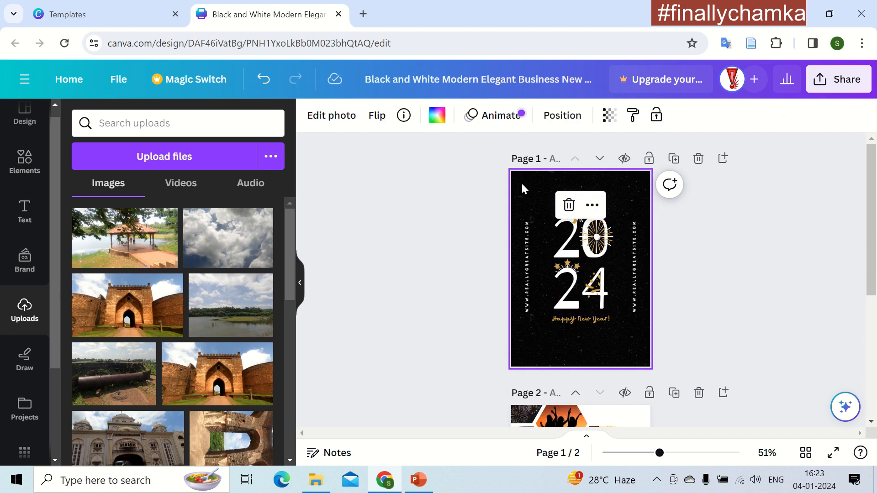
pyautogui.press('Delete')
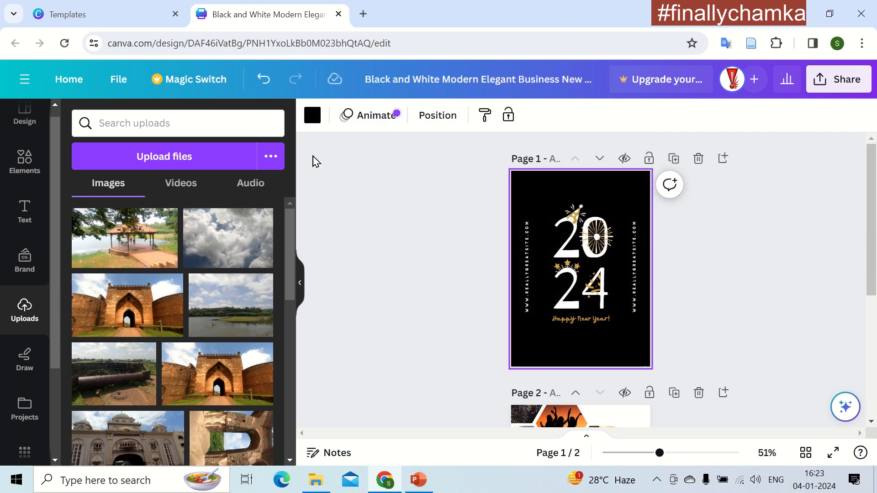
pyautogui.click(312, 115)
pyautogui.click(219, 208)
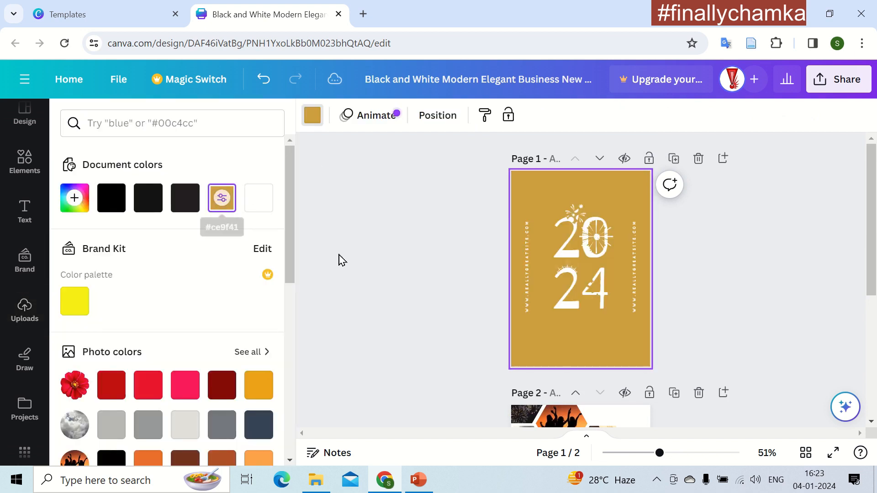
pyautogui.click(340, 260)
# Scale down the 2024 text together with its decorations and greeting on page 1, and move them lower near the page's horizontal centre
pyautogui.click(566, 235)
pyautogui.scroll(2, 567, 236)
pyautogui.click(544, 366)
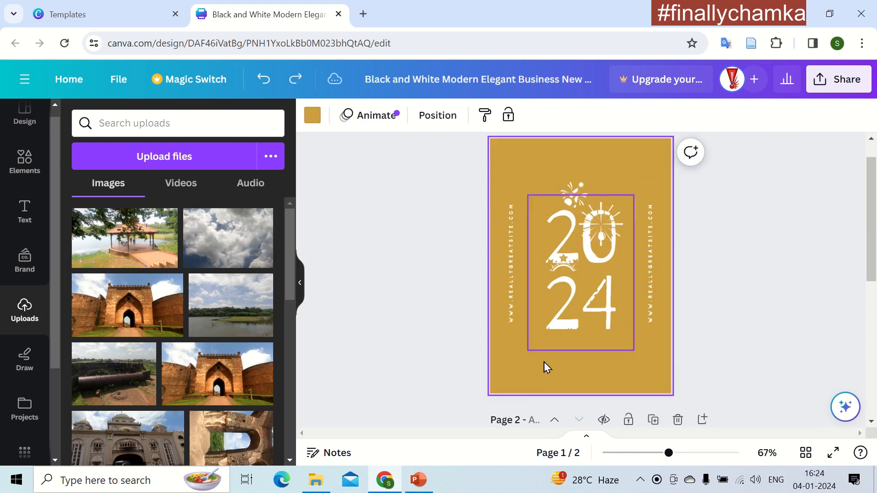
pyautogui.moveTo(518, 380); pyautogui.dragTo(587, 277)
pyautogui.scroll(-3, 608, 353)
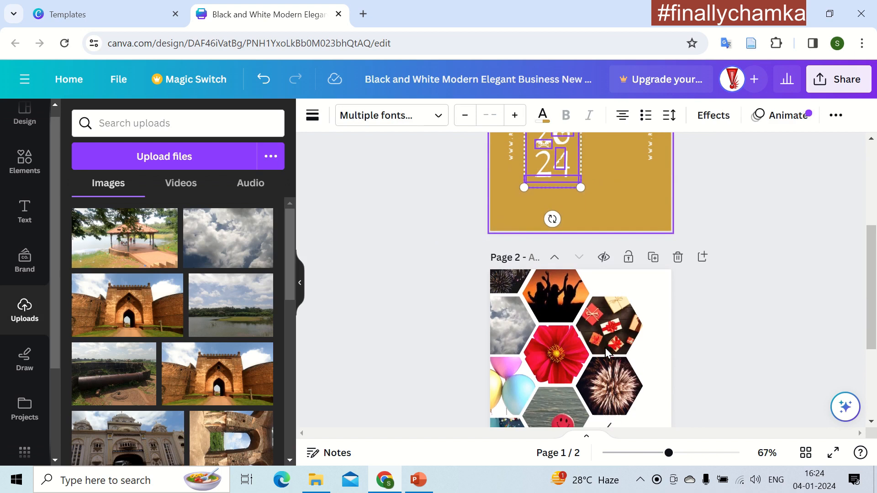
pyautogui.moveTo(577, 155); pyautogui.dragTo(600, 167)
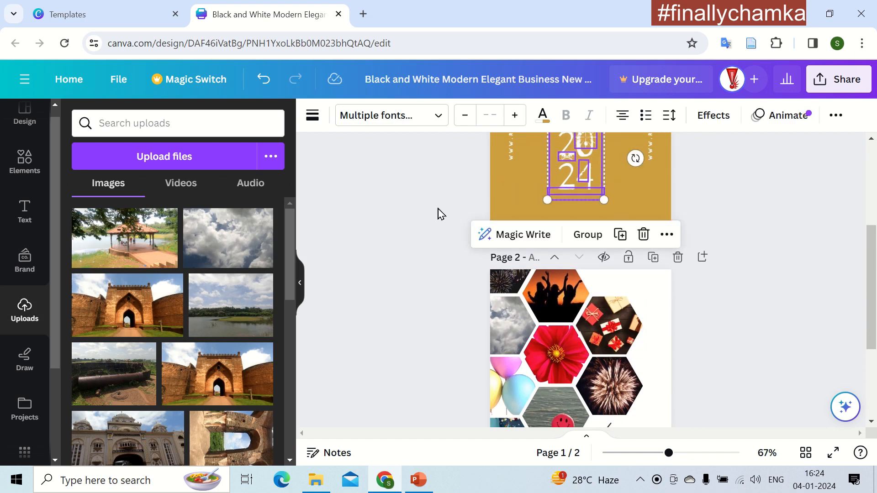
# Change the 2024 text on page 1 to the near-black document colour
pyautogui.click(571, 180)
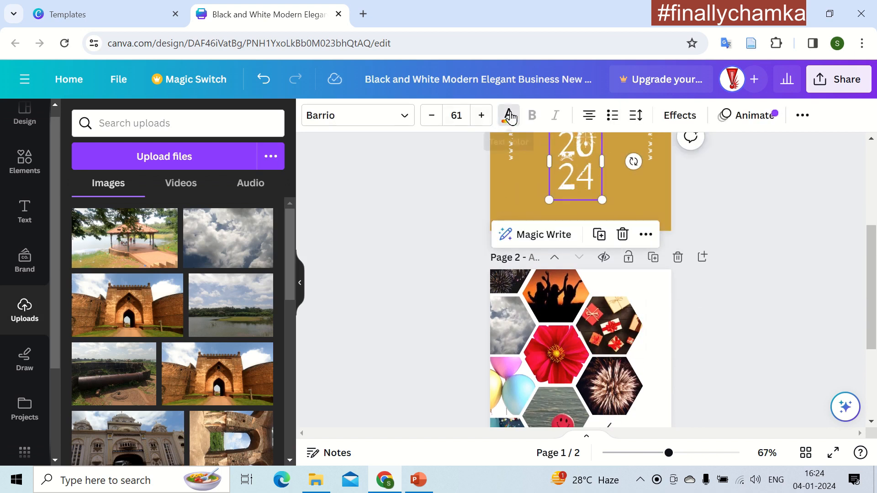
pyautogui.click(508, 115)
pyautogui.click(148, 197)
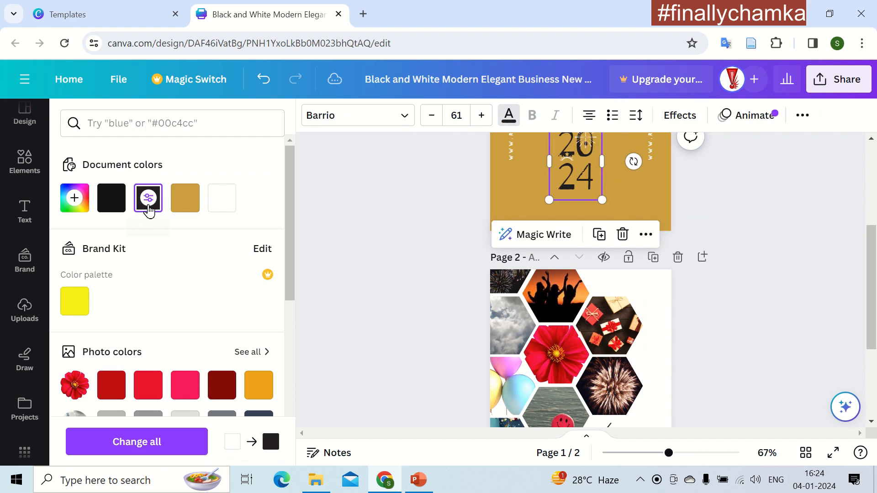
pyautogui.press('Escape')
# Recolour both white parts of the small party graphic above the 2024 text with the flower photo's dark red
pyautogui.scroll(2, 407, 243)
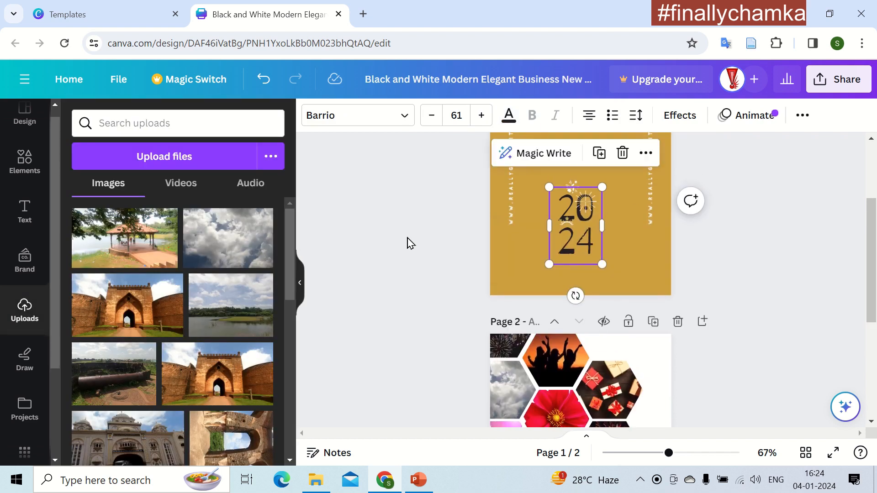
pyautogui.click(571, 184)
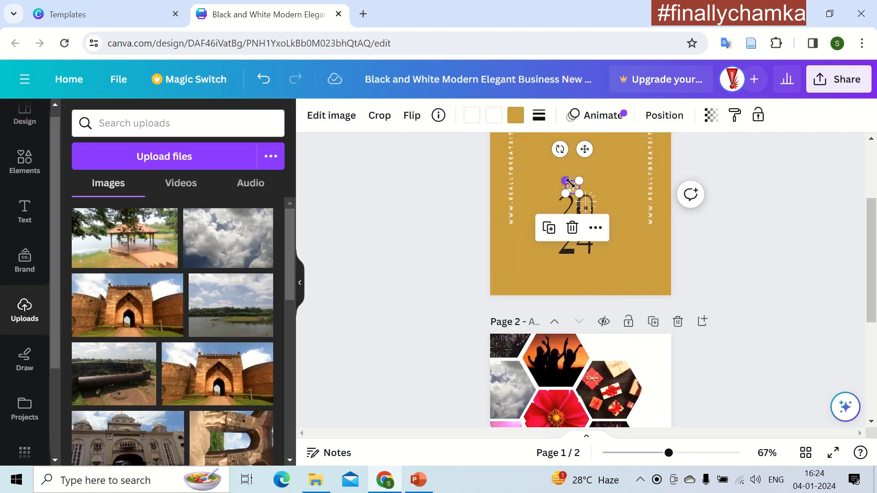
pyautogui.click(495, 117)
pyautogui.scroll(-2, 176, 374)
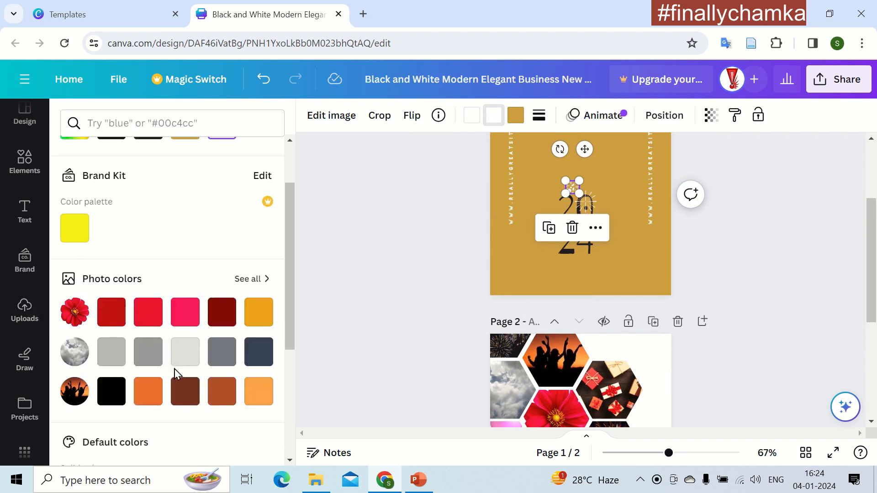
pyautogui.click(117, 315)
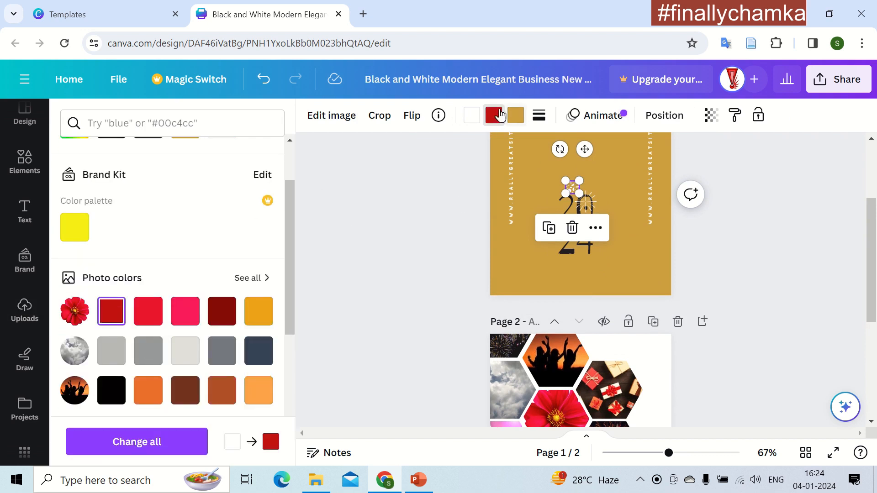
pyautogui.click(471, 115)
pyautogui.click(115, 313)
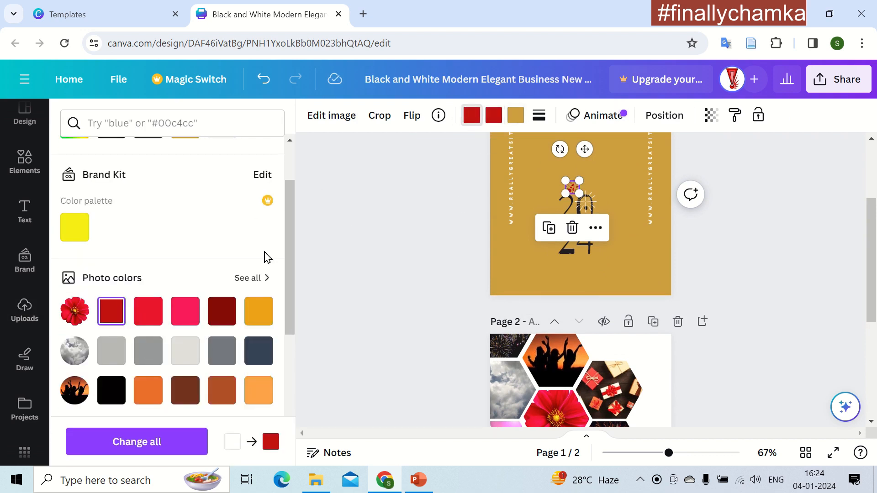
pyautogui.hotkey('ctrl', 'z')
pyautogui.hotkey('ctrl', 'z')
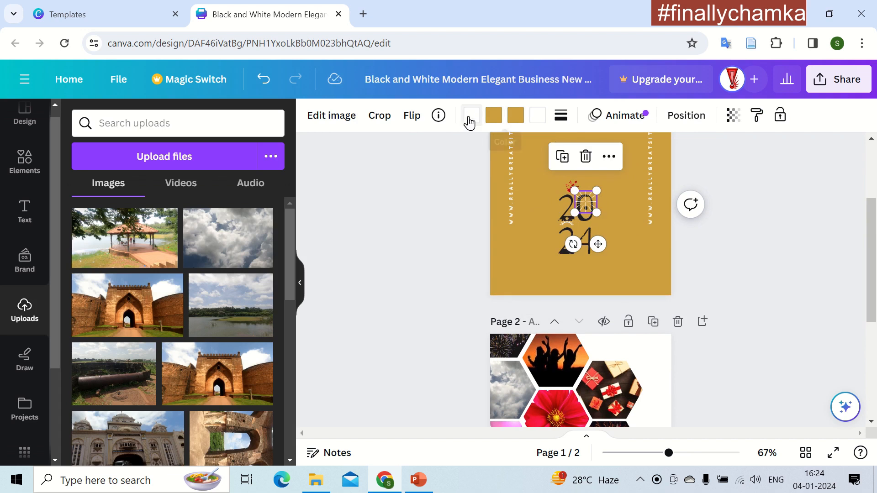
# Recolour the white parts of the firework graphic over the 0 of 2024 with the red document colour
pyautogui.click(471, 115)
pyautogui.click(185, 200)
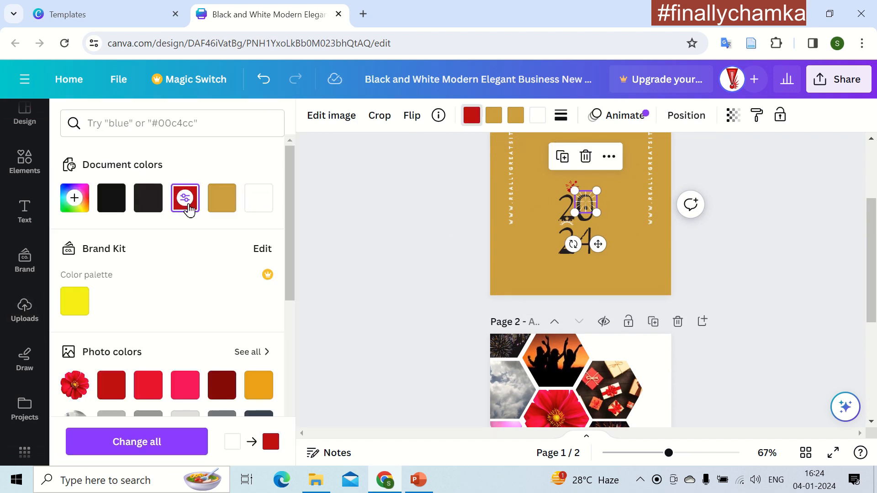
pyautogui.click(493, 116)
pyautogui.click(537, 115)
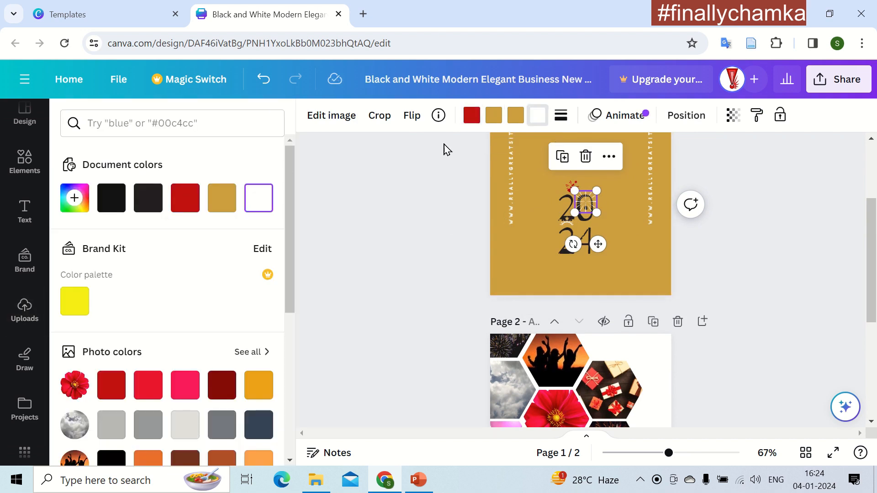
pyautogui.click(187, 205)
# Recolour both white parts of the star graphic between the 20 and the 24 with the red document colour
pyautogui.click(565, 221)
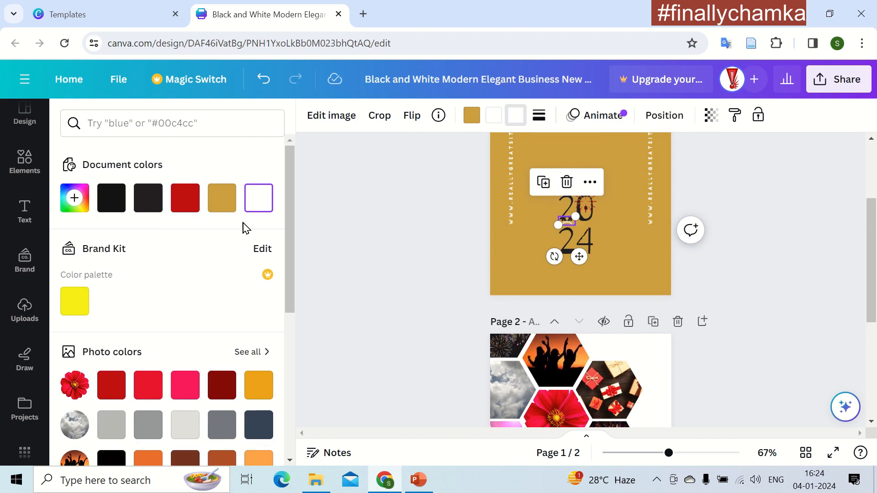
pyautogui.click(494, 116)
pyautogui.click(184, 198)
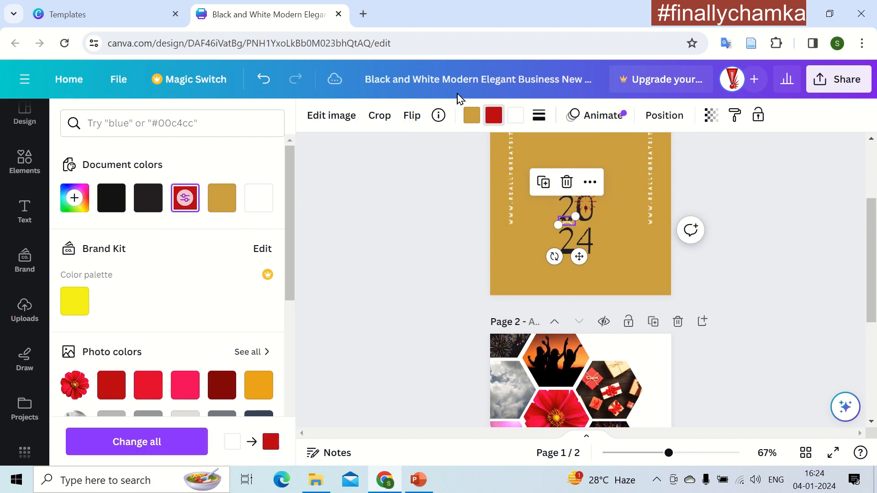
pyautogui.click(516, 115)
pyautogui.click(187, 201)
pyautogui.press('Escape')
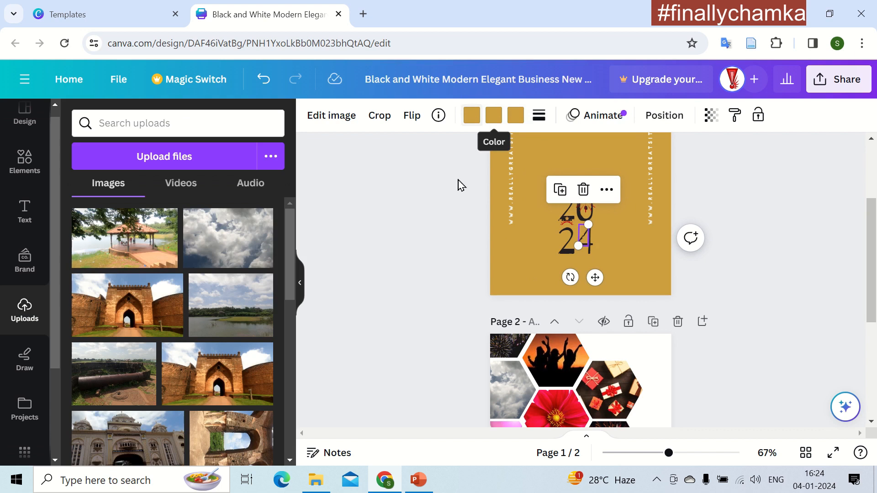
# Move the whole 2024 artwork with its greeting from page 1 onto the signature area below the collage on page 2
pyautogui.click(442, 235)
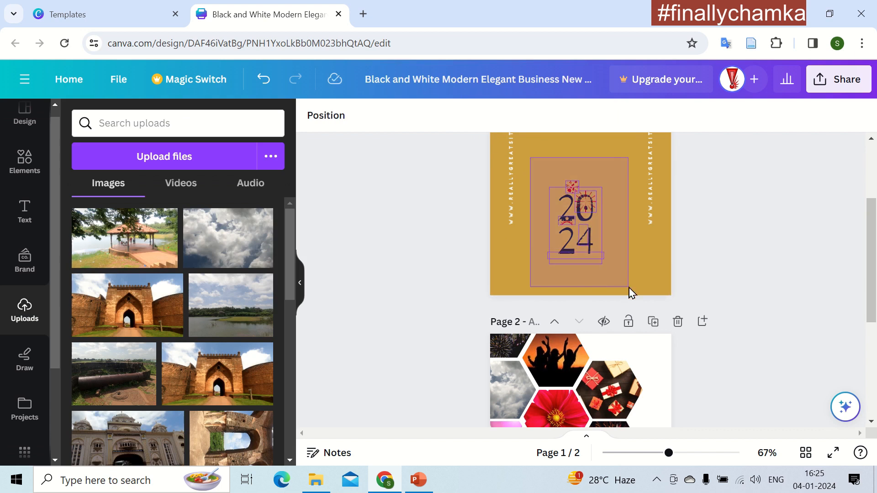
pyautogui.click(579, 213)
pyautogui.moveTo(579, 214); pyautogui.dragTo(651, 374)
pyautogui.scroll(-4, 716, 397)
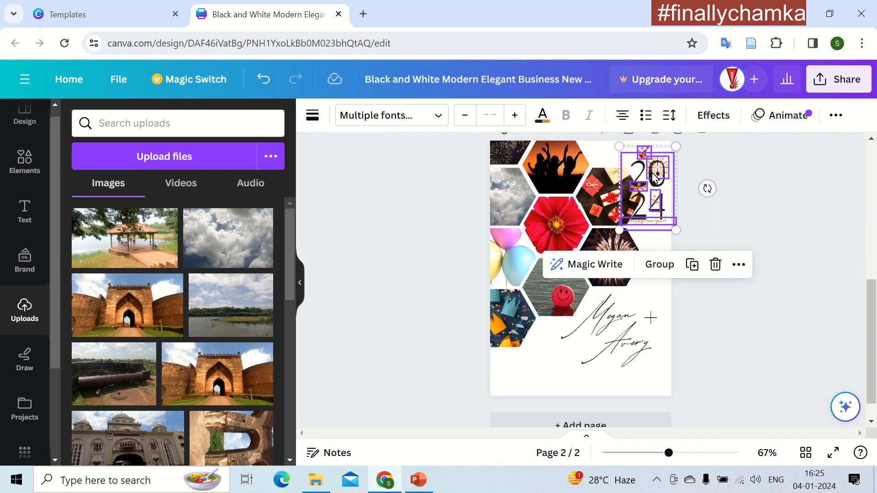
pyautogui.moveTo(655, 177); pyautogui.dragTo(639, 321)
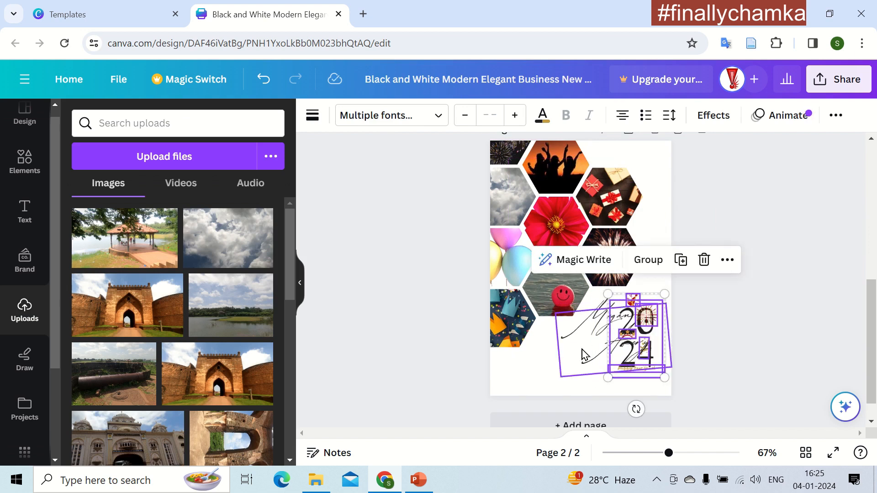
# Delete both lines of the handwritten signature text behind the 2024 artwork on page 2
pyautogui.click(583, 354)
pyautogui.press('Delete')
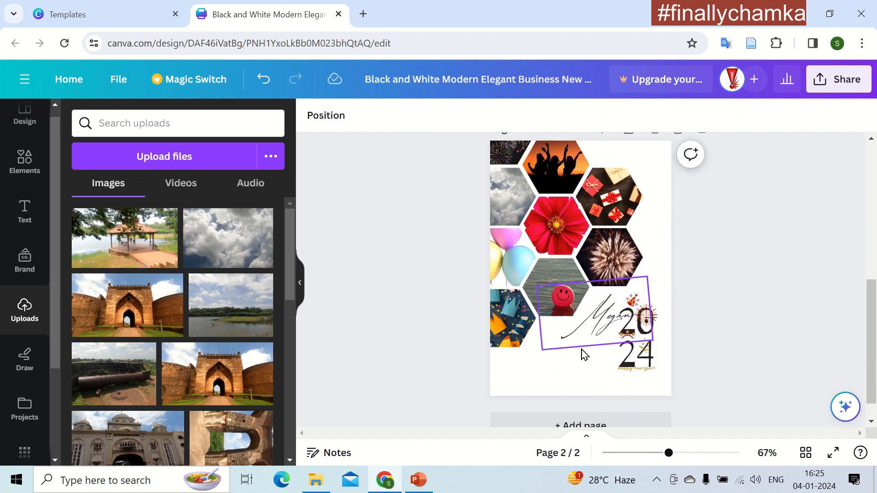
pyautogui.click(583, 354)
pyautogui.press('Delete')
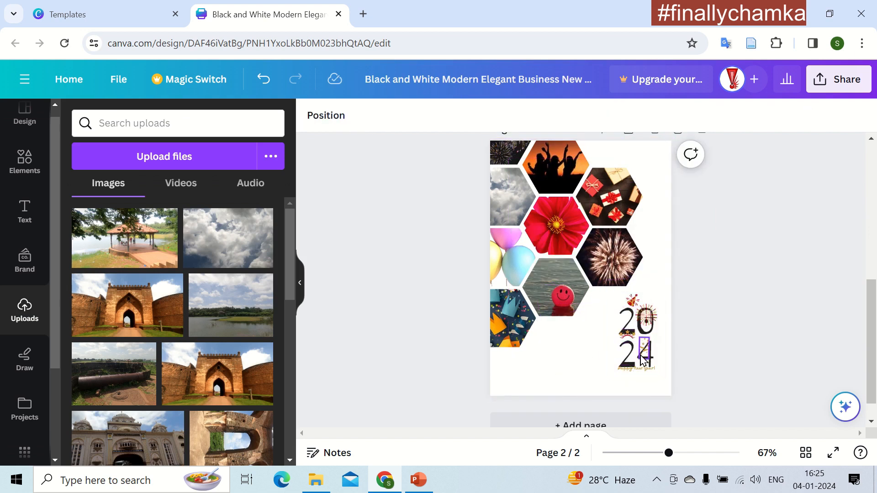
# Enlarge the 2024 artwork on page 2 and move the Happy New Year! text beside it, below the photo collage
pyautogui.moveTo(609, 387); pyautogui.dragTo(574, 402)
pyautogui.click(709, 301)
pyautogui.click(763, 319)
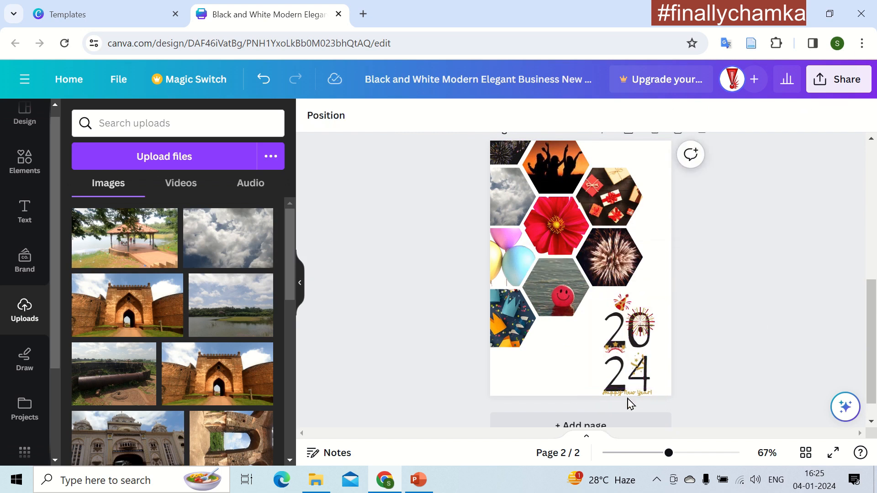
pyautogui.moveTo(632, 401); pyautogui.dragTo(544, 365)
pyautogui.moveTo(722, 396); pyautogui.dragTo(610, 323)
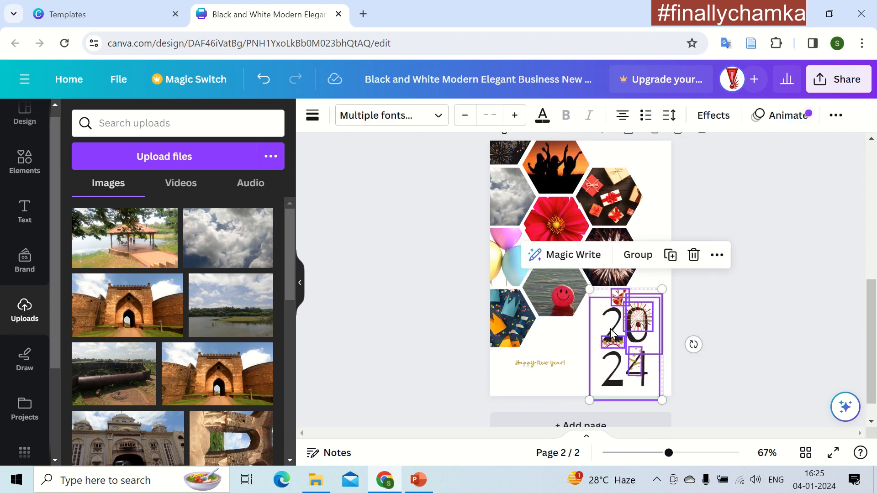
pyautogui.moveTo(588, 399); pyautogui.dragTo(584, 402)
pyautogui.click(710, 372)
# Set the Happy New Year! text to size 26.2 with a line spacing of 0.98
pyautogui.click(557, 371)
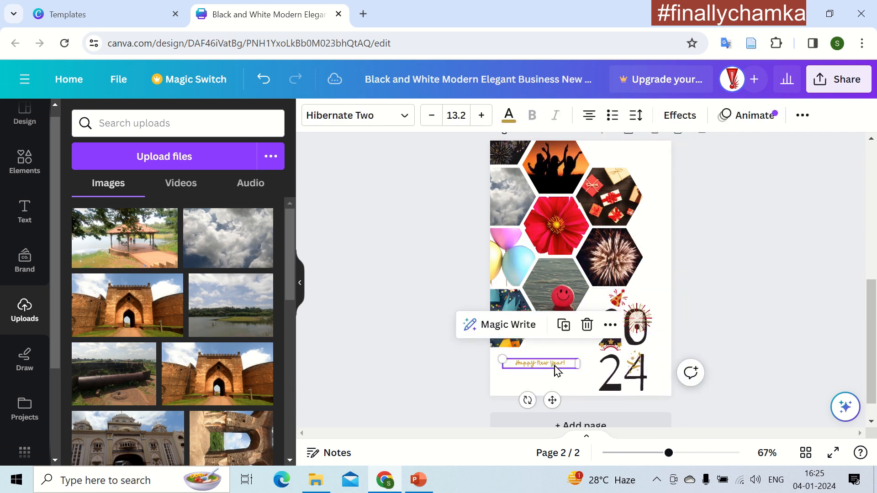
pyautogui.click(481, 117)
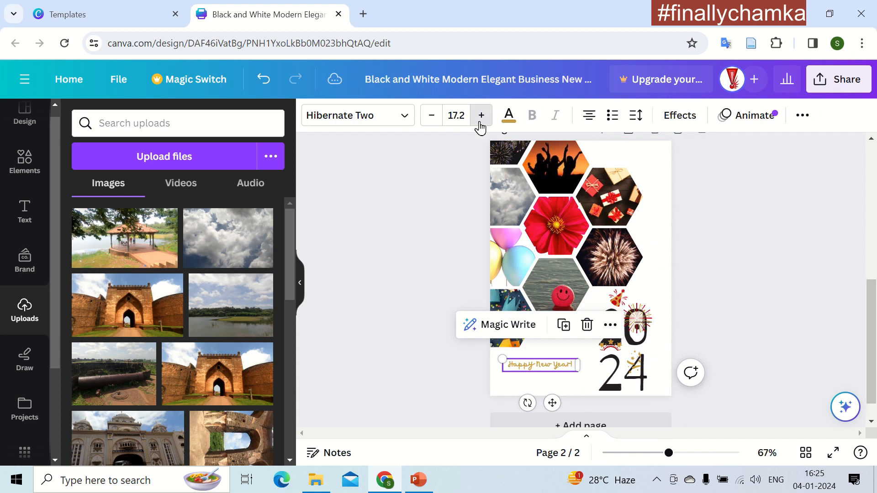
pyautogui.click(481, 115)
pyautogui.click(481, 116)
pyautogui.click(481, 116)
pyautogui.click(636, 115)
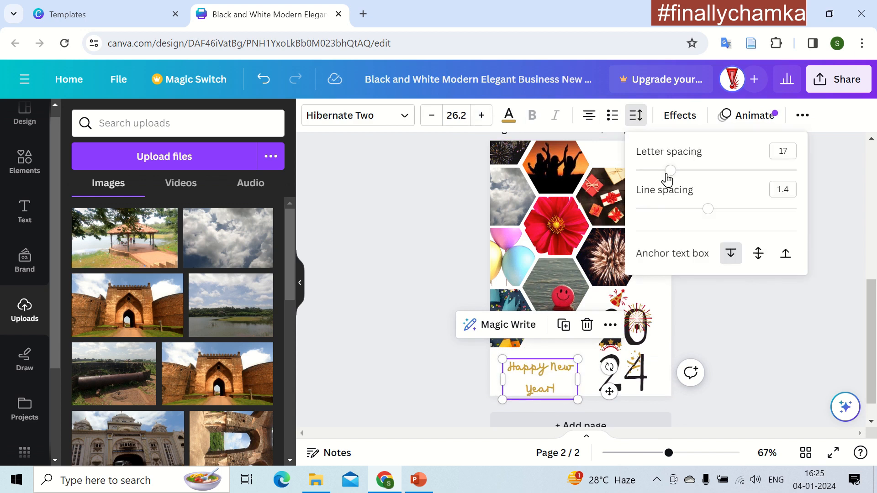
pyautogui.moveTo(707, 210); pyautogui.dragTo(675, 211)
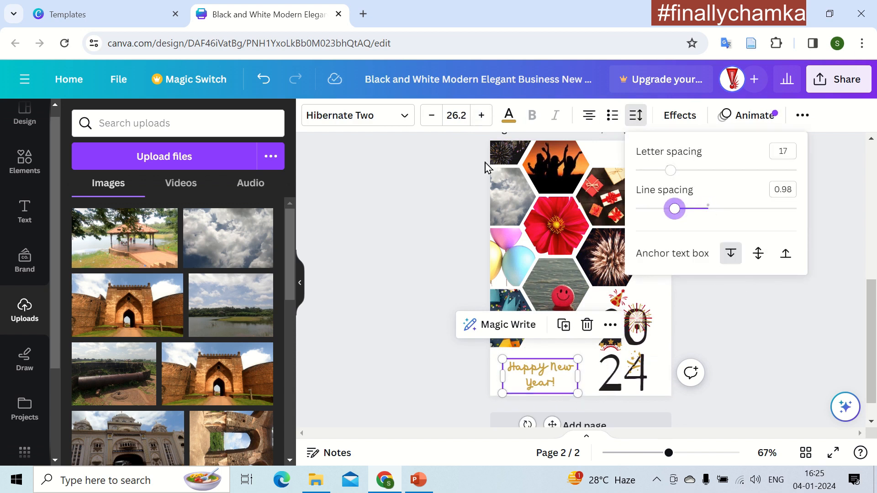
# Recolour the Happy New Year! text with the red document colour and nudge it slightly upward
pyautogui.click(509, 116)
pyautogui.click(185, 198)
pyautogui.click(439, 366)
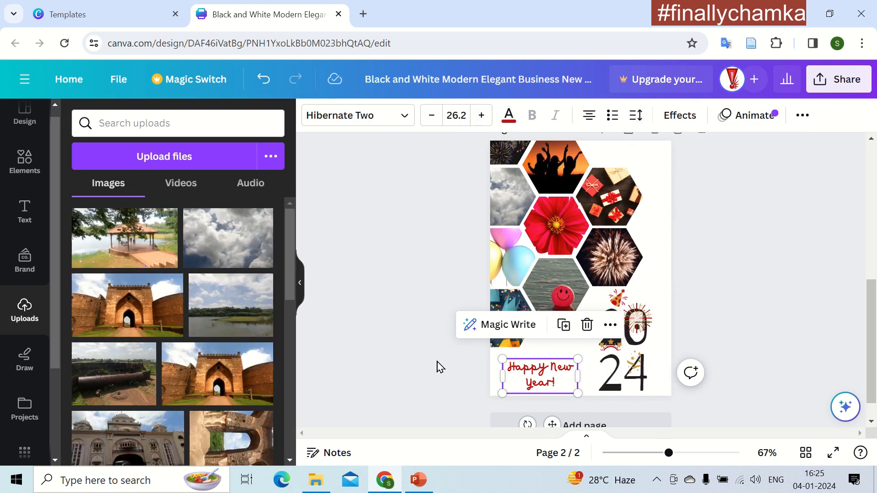
pyautogui.click(561, 370)
pyautogui.click(394, 358)
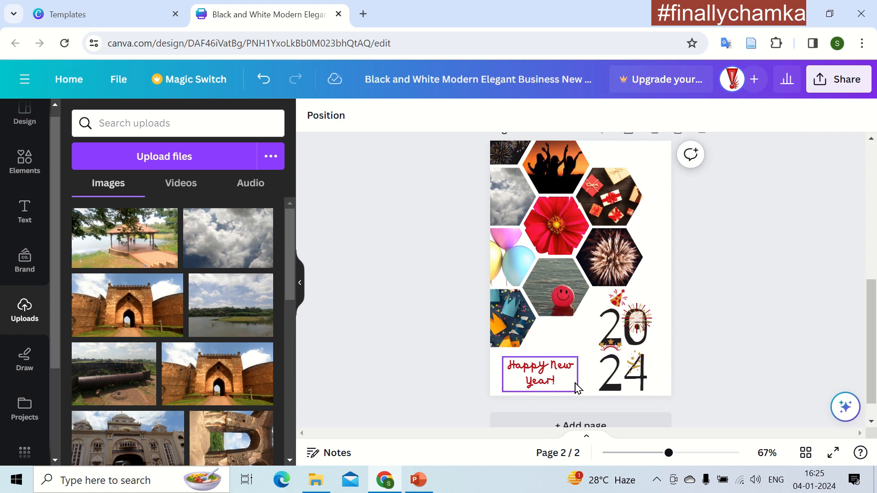
# Add the glowing Sparkle font combination to page 2 and change its text to "Happy New year"
pyautogui.click(24, 213)
pyautogui.scroll(-8, 168, 279)
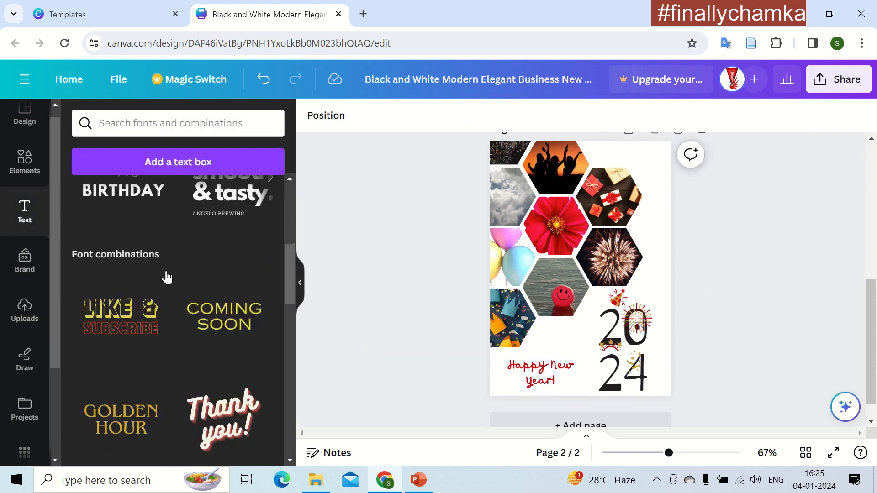
pyautogui.scroll(-10, 166, 277)
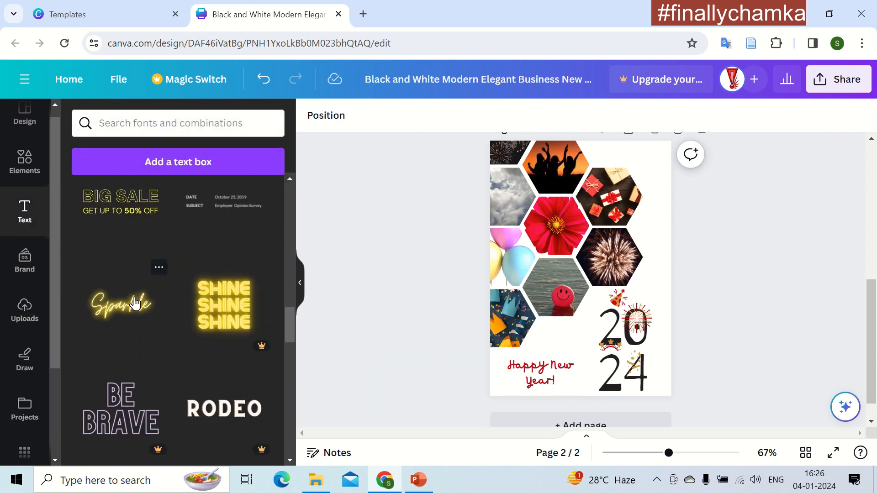
pyautogui.click(135, 302)
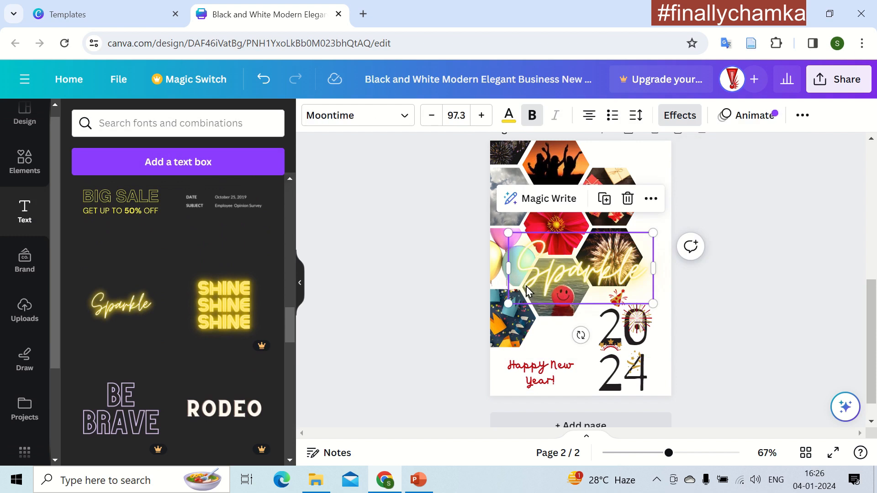
pyautogui.doubleClick(561, 269)
pyautogui.write('Happy')
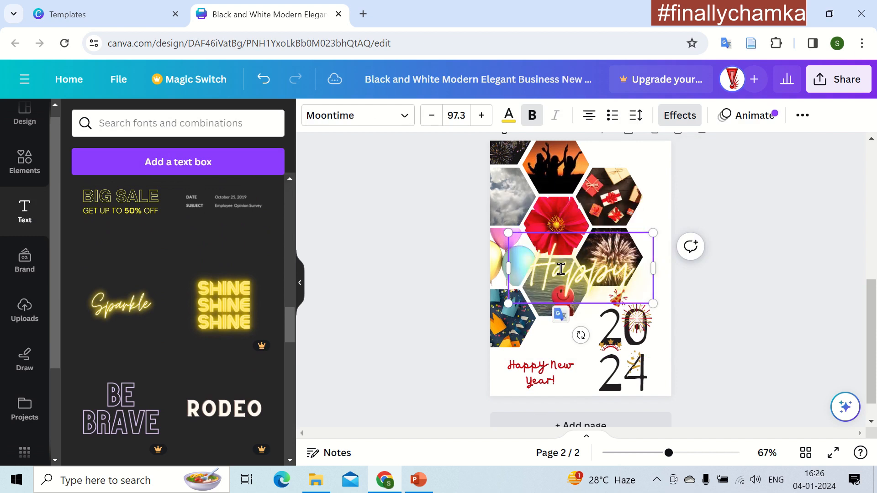
pyautogui.write(' New year')
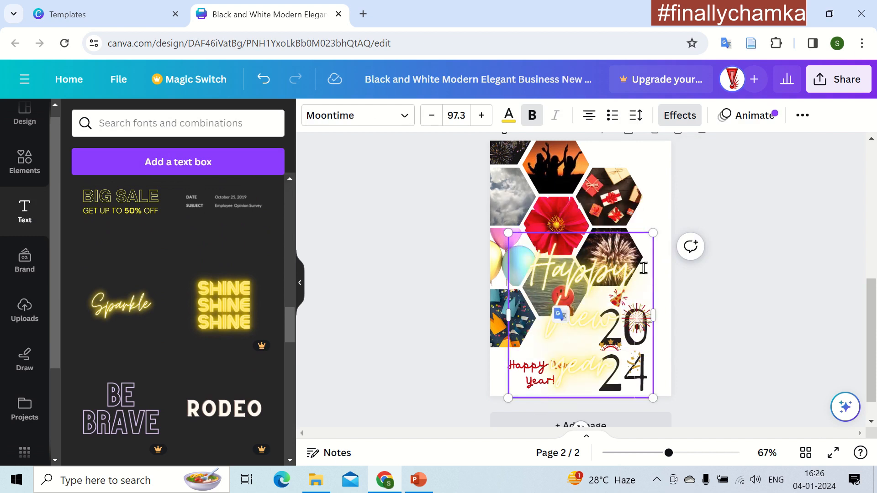
# Shrink the glowing greeting to size 37.9, move it beside the 2024 artwork, and delete the old red greeting
pyautogui.moveTo(653, 232); pyautogui.dragTo(565, 334)
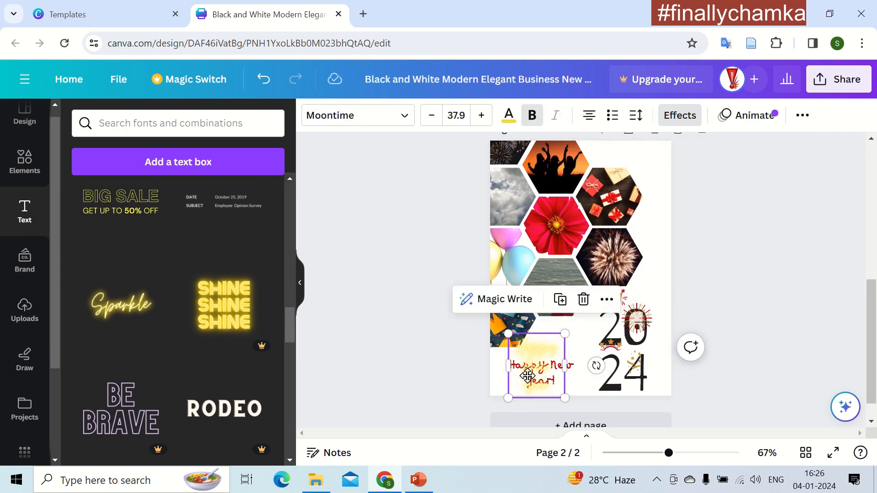
pyautogui.moveTo(528, 376); pyautogui.dragTo(565, 357)
pyautogui.click(547, 388)
pyautogui.press('Delete')
# Try red and black on the glowing greeting, and settle on the dark blue default colour
pyautogui.click(509, 115)
pyautogui.click(185, 198)
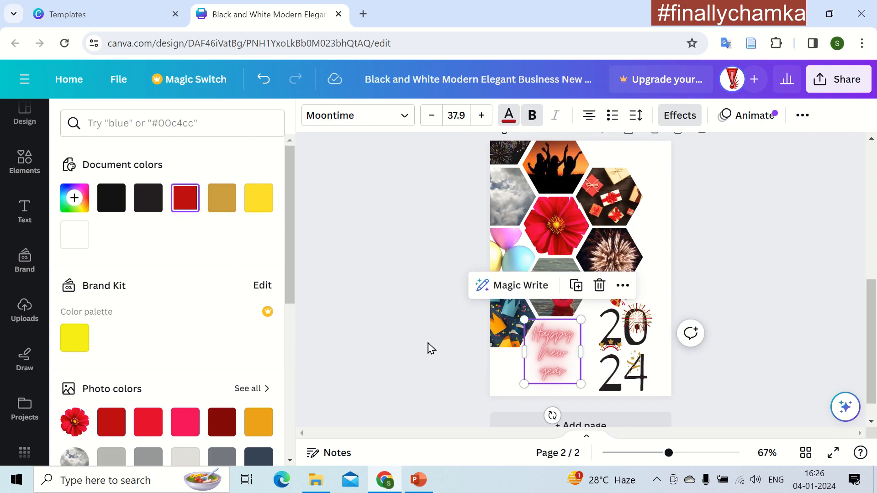
pyautogui.click(122, 199)
pyautogui.scroll(-7, 105, 294)
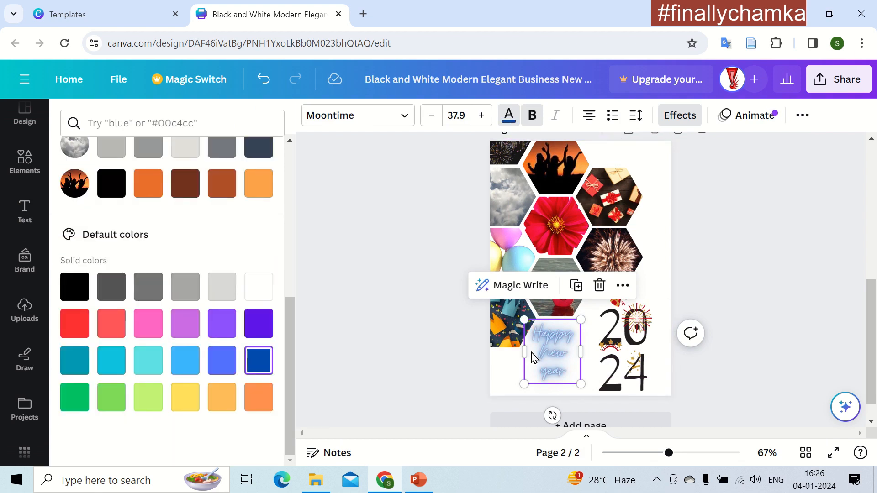
# Widen the blue greeting so it wraps onto two lines and place it below the collage beside the 24
pyautogui.moveTo(524, 351); pyautogui.dragTo(494, 364)
pyautogui.moveTo(558, 336); pyautogui.dragTo(559, 366)
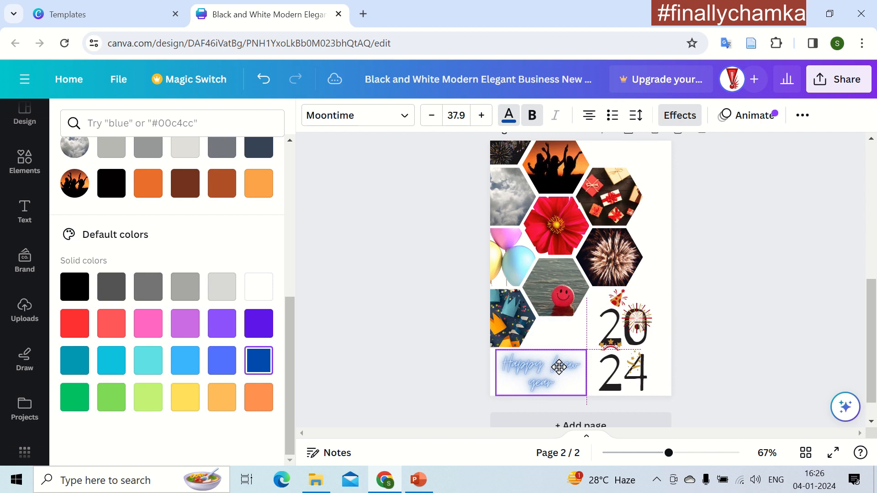
pyautogui.click(403, 351)
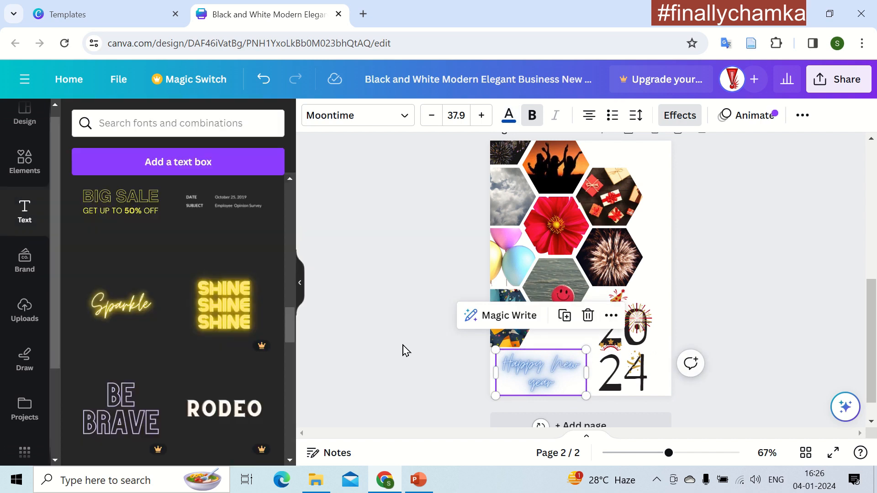
pyautogui.click(403, 350)
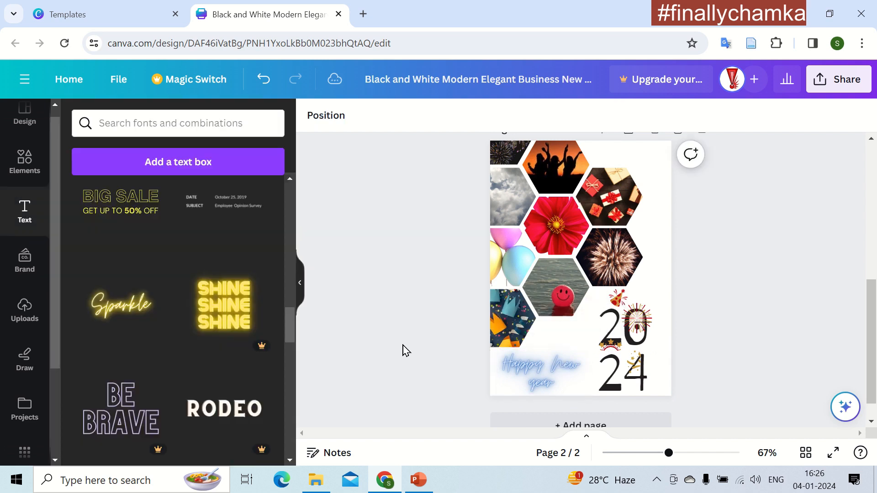
# Place a copy of the firework graphic below the smiley photo and a copy of the star graphic above the blue greeting
pyautogui.click(642, 316)
pyautogui.moveTo(642, 314); pyautogui.dragTo(569, 321)
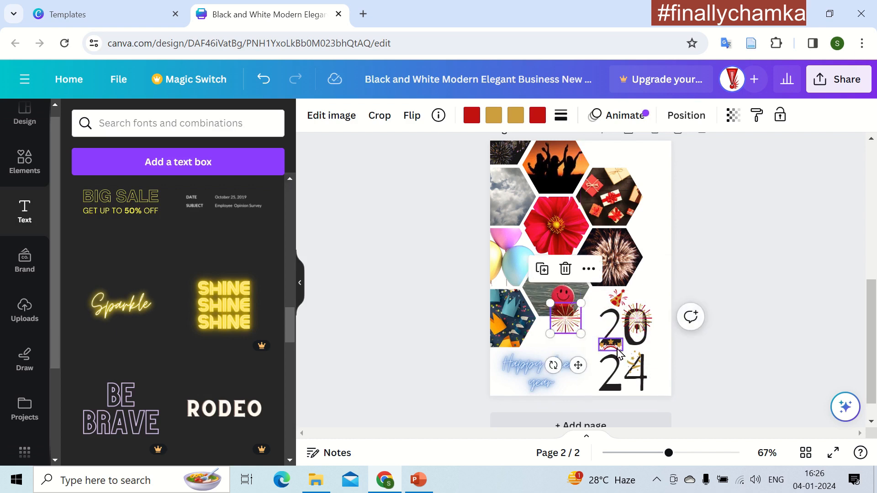
pyautogui.click(617, 348)
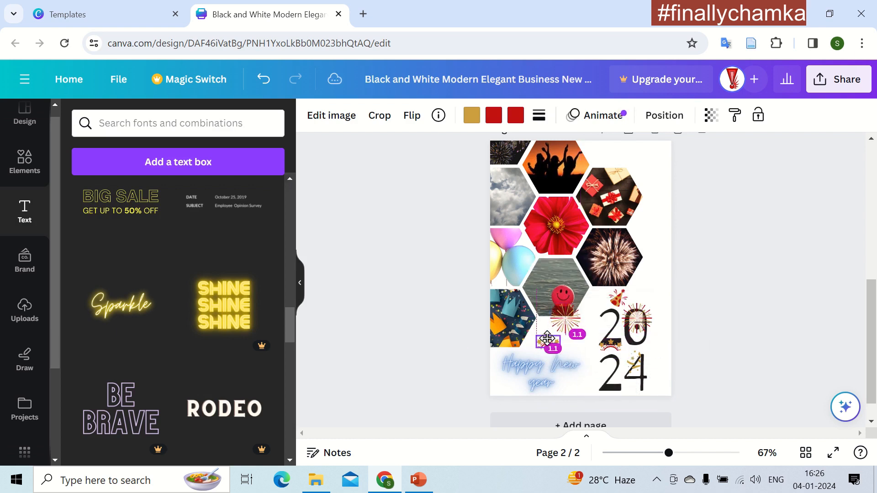
# Place a larger firework copy on page 2's upper outer corner and confetti copies beside the party silhouette and gift photos
pyautogui.click(634, 366)
pyautogui.moveTo(635, 366); pyautogui.dragTo(642, 372)
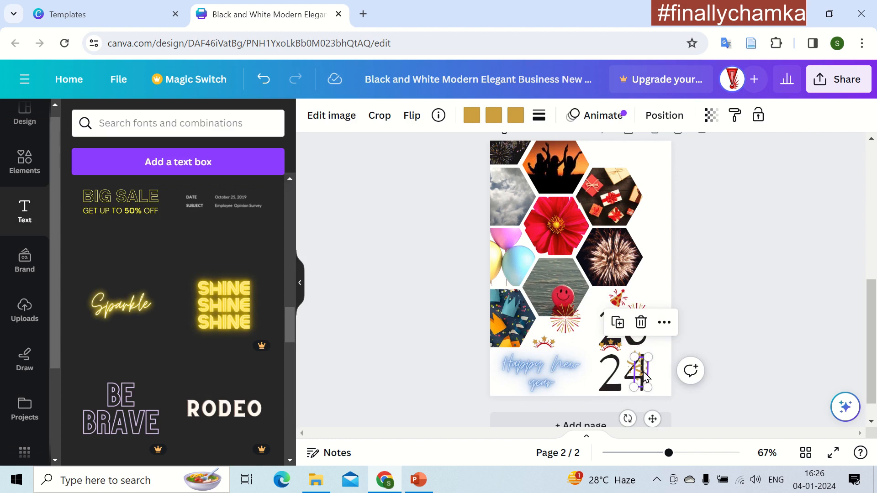
pyautogui.moveTo(639, 307); pyautogui.dragTo(672, 150)
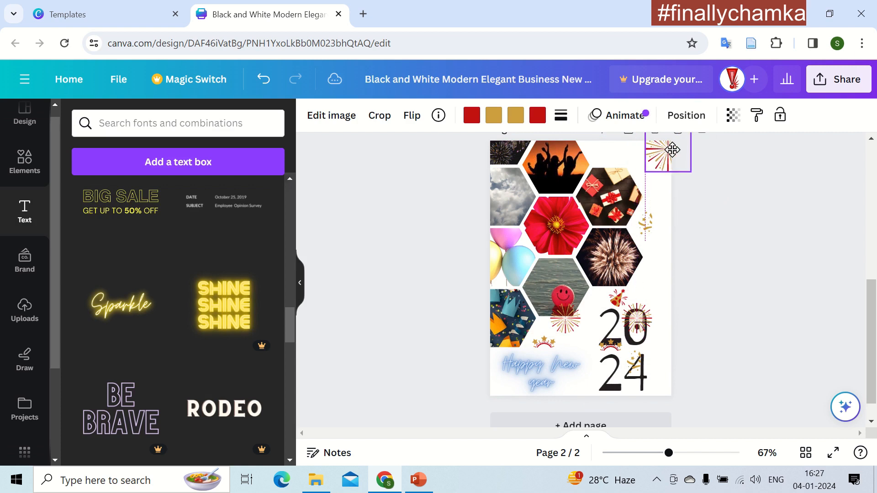
pyautogui.click(646, 223)
pyautogui.moveTo(646, 224); pyautogui.dragTo(596, 150)
pyautogui.click(446, 265)
# Place copies of the party popper graphic beside the gift photo and next to the 4 of 2024
pyautogui.click(617, 297)
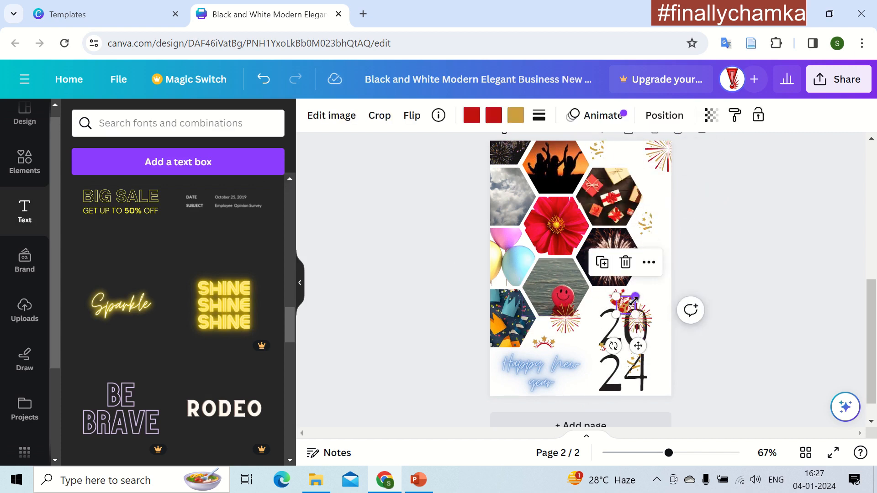
pyautogui.moveTo(618, 297); pyautogui.dragTo(658, 384)
pyautogui.hotkey('ctrl', 'd')
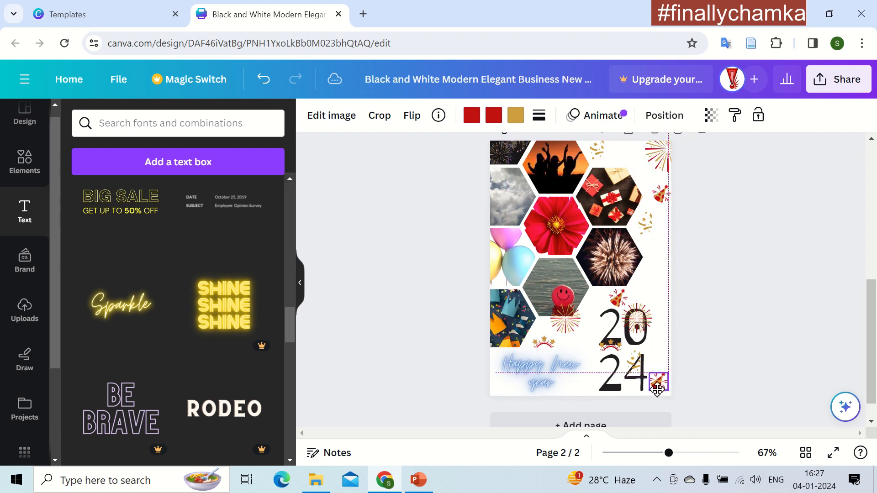
pyautogui.click(717, 349)
# Place an enlarged, rotated copy of the star graphic at the page edge beside the firework photo
pyautogui.click(612, 338)
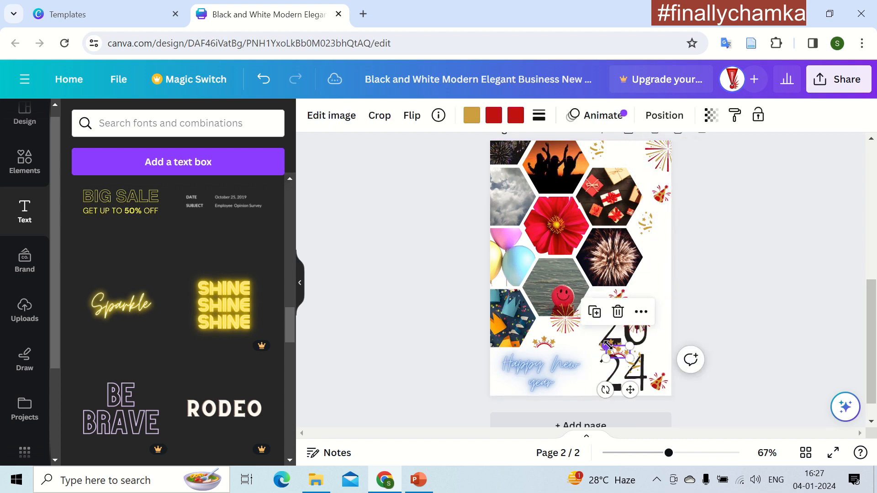
pyautogui.moveTo(621, 358); pyautogui.dragTo(662, 264)
pyautogui.moveTo(646, 294); pyautogui.dragTo(671, 262)
# Move the firework graphic off the 0 of 2024 toward the page edge
pyautogui.click(711, 314)
pyautogui.click(641, 320)
pyautogui.moveTo(642, 320); pyautogui.dragTo(660, 323)
pyautogui.click(640, 331)
pyautogui.click(728, 348)
pyautogui.click(734, 353)
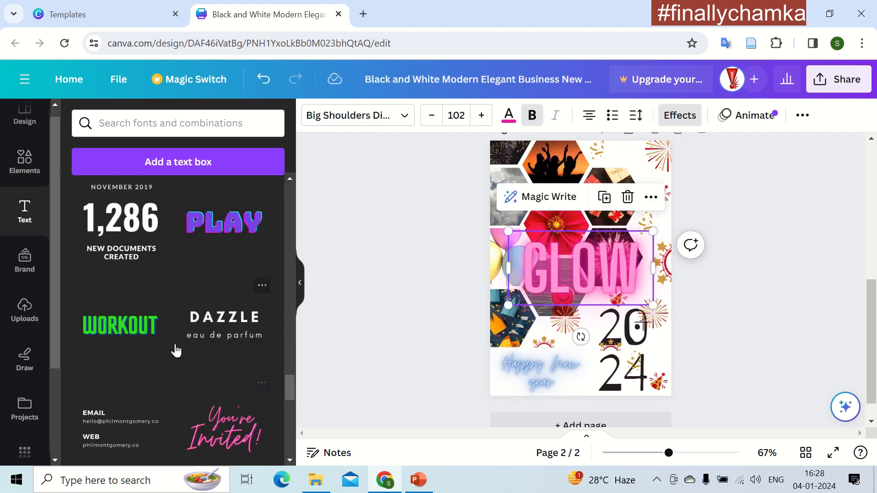
# Add a new text box reading HAPPY NEW YEAR to page 2 and place it over the blue neon greeting
pyautogui.scroll(10, 175, 350)
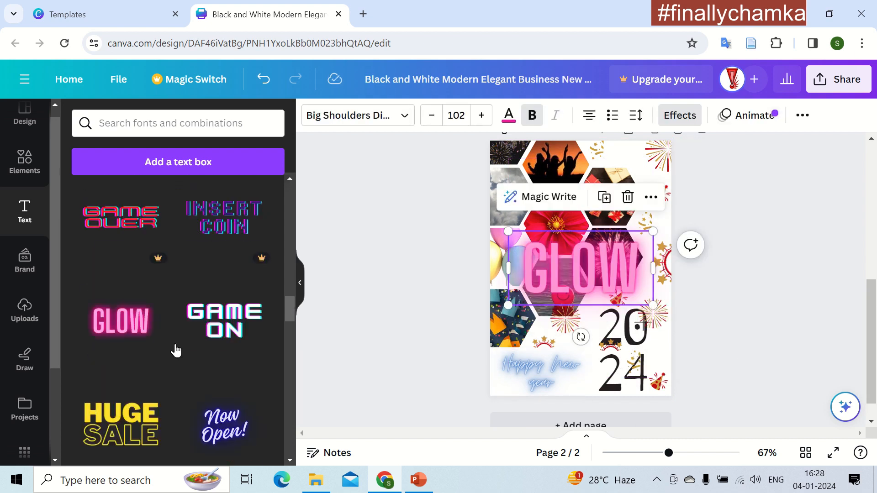
pyautogui.click(179, 153)
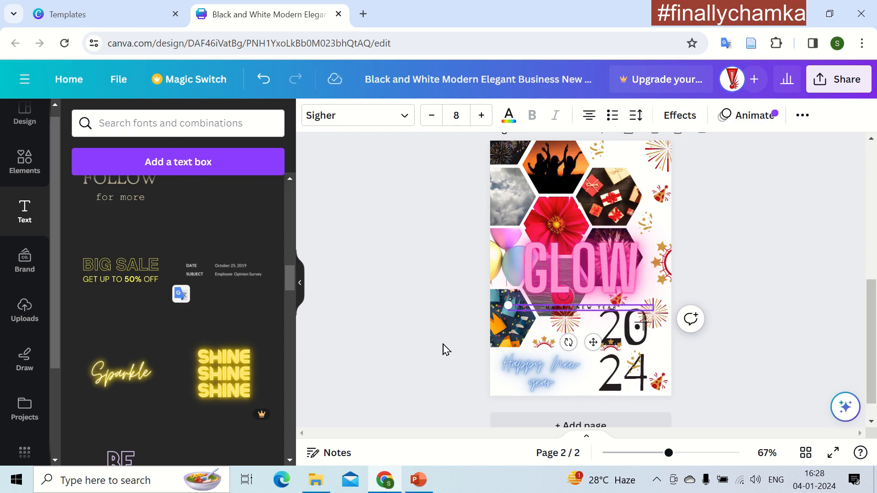
pyautogui.moveTo(593, 342); pyautogui.dragTo(557, 410)
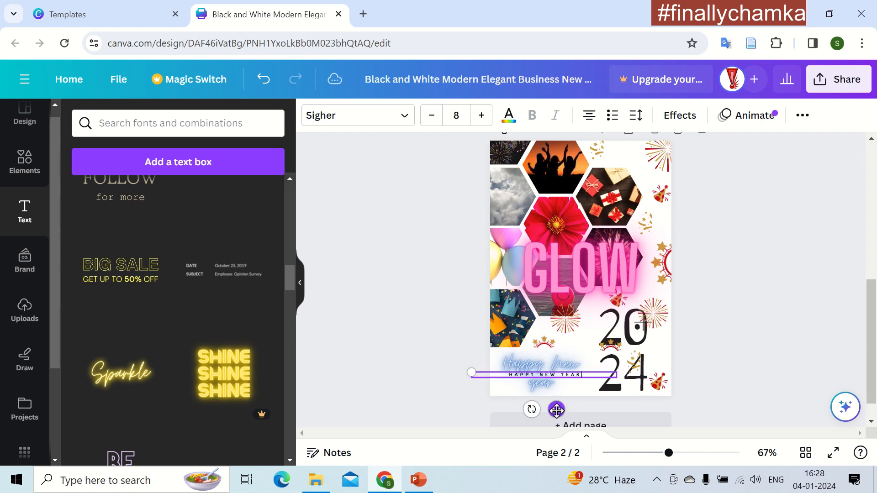
# Enlarge the HAPPY NEW YEAR text to font size 24
pyautogui.click(475, 123)
pyautogui.click(475, 123)
pyautogui.click(475, 125)
pyautogui.click(475, 124)
pyautogui.click(475, 124)
pyautogui.click(475, 124)
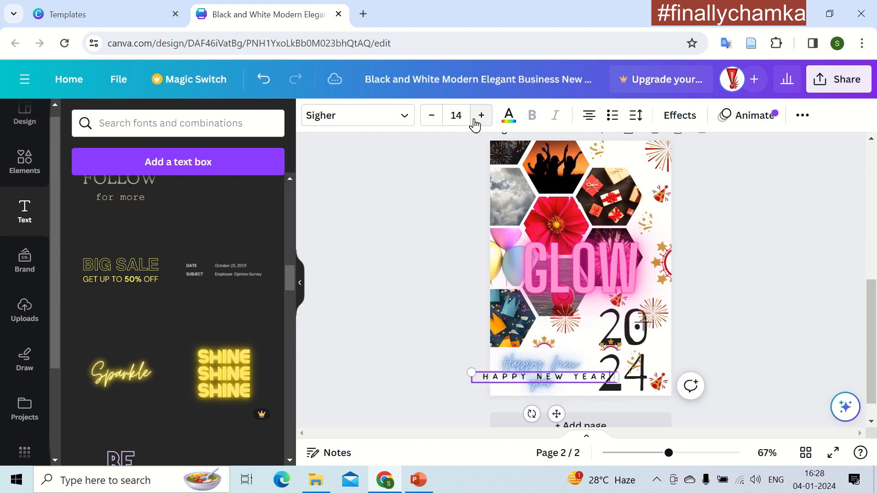
pyautogui.click(475, 123)
pyautogui.click(475, 123)
pyautogui.click(475, 123)
pyautogui.click(475, 124)
pyautogui.click(475, 123)
pyautogui.click(475, 123)
# Delete the blue neon greeting and position the new HAPPY NEW YEAR text in its place beside the 24
pyautogui.click(542, 364)
pyautogui.press('Delete')
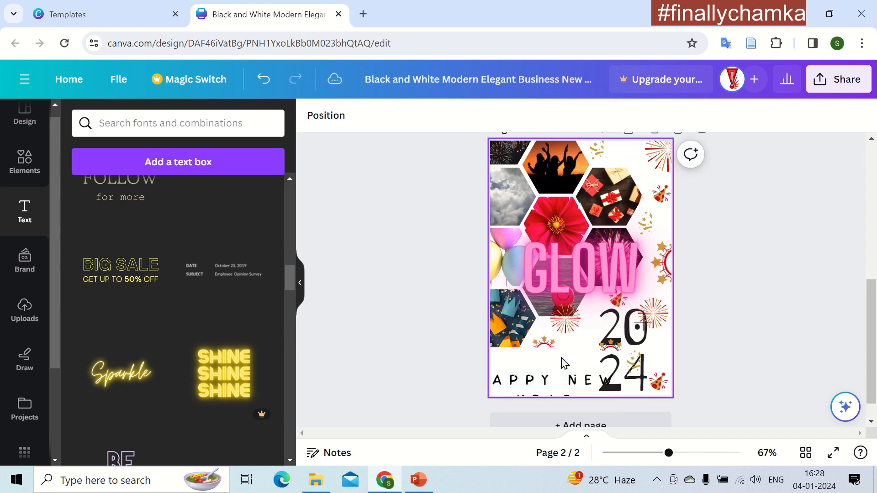
pyautogui.moveTo(554, 382); pyautogui.dragTo(565, 364)
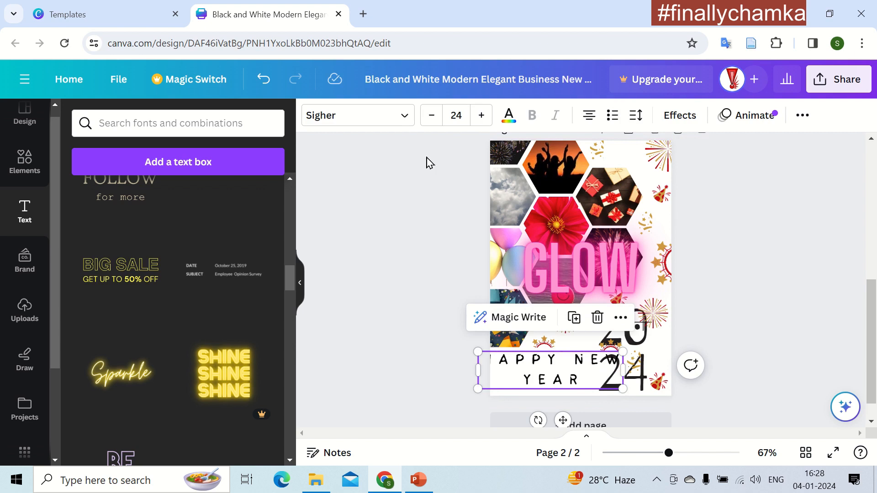
# Set the greeting's font to Sunday with letter spacing 0 and slightly tighter line spacing
pyautogui.click(402, 119)
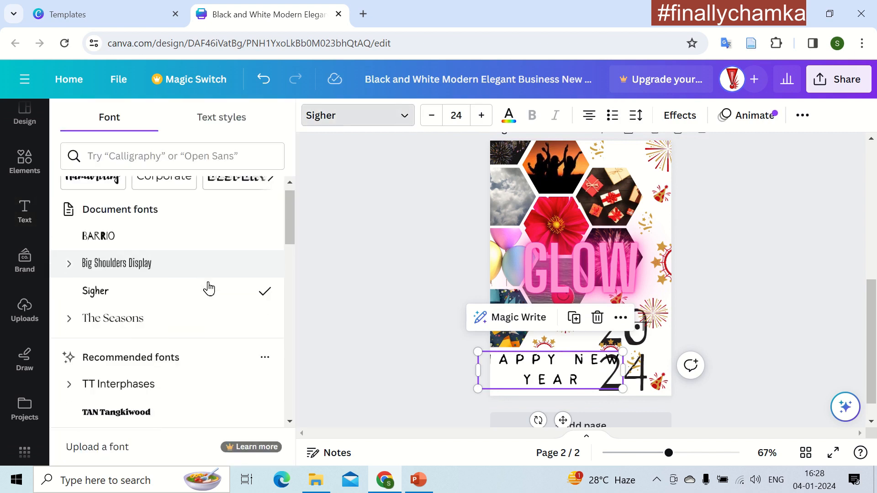
pyautogui.scroll(-3, 208, 288)
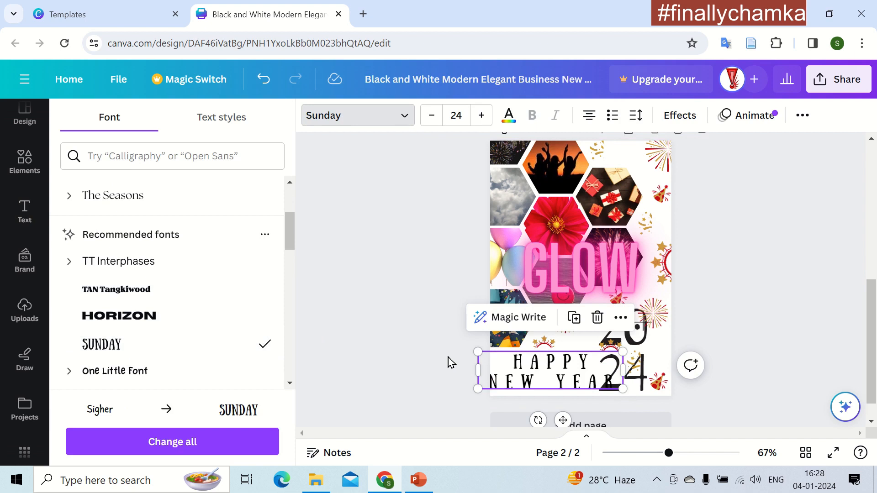
pyautogui.click(635, 115)
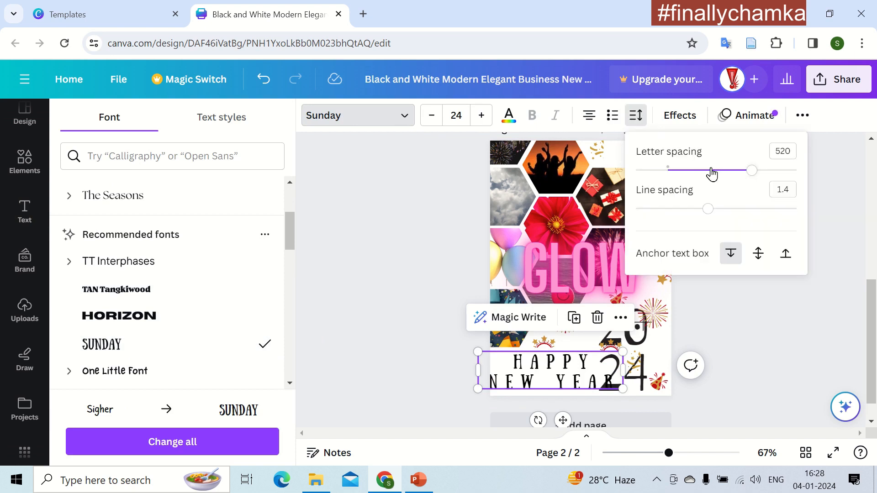
pyautogui.moveTo(752, 171); pyautogui.dragTo(668, 188)
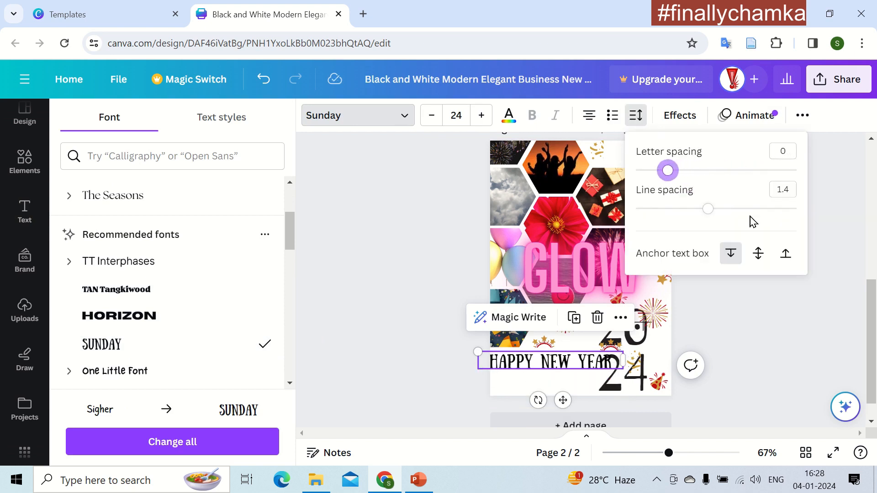
pyautogui.moveTo(708, 212); pyautogui.dragTo(703, 212)
pyautogui.click(774, 332)
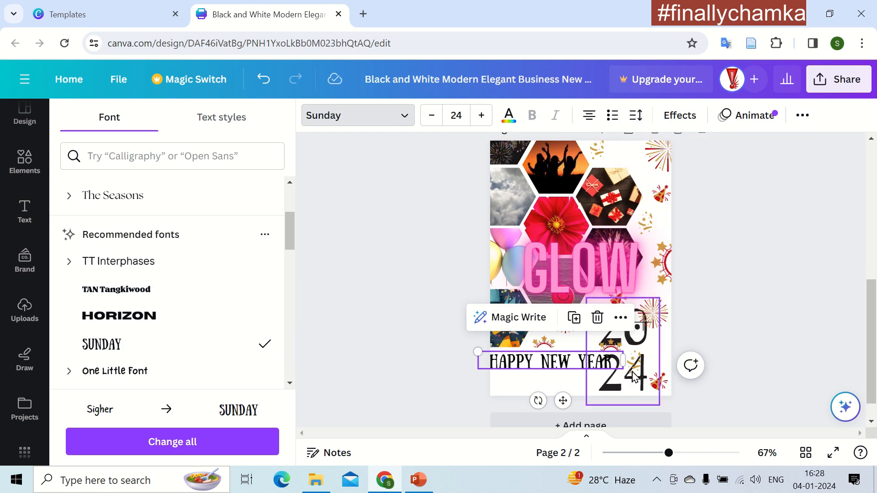
# Fit the greeting on two lines beside the 24, and place the slightly enlarged star arc graphic just above it
pyautogui.moveTo(624, 362); pyautogui.dragTo(579, 374)
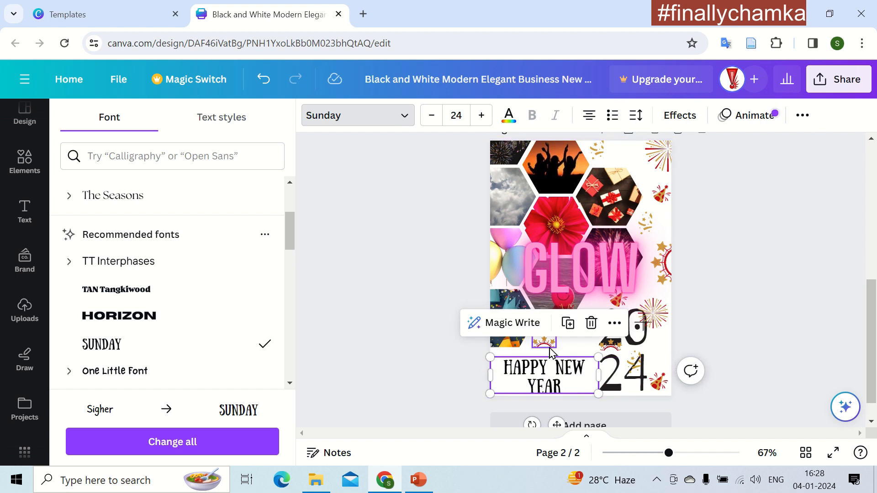
pyautogui.click(533, 346)
pyautogui.moveTo(524, 351); pyautogui.dragTo(546, 348)
pyautogui.click(460, 383)
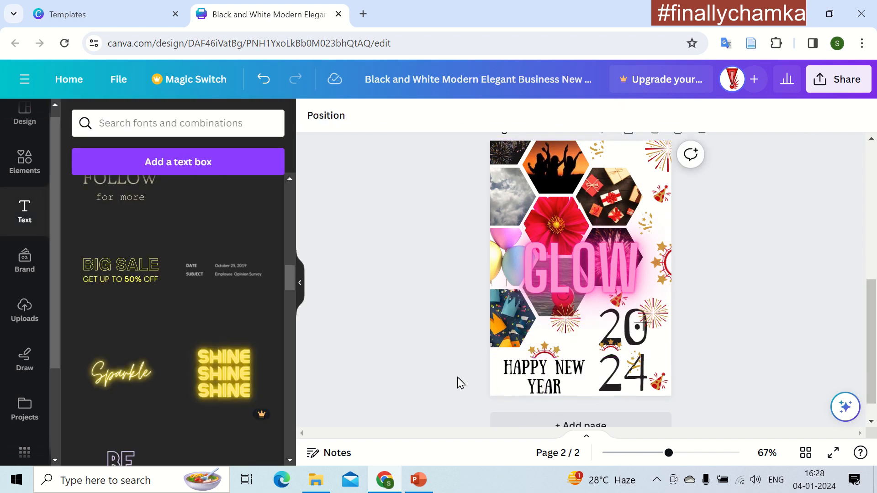
# Remove the pink GLOW text from the photo collage on page 2
pyautogui.click(553, 371)
pyautogui.click(785, 287)
pyautogui.hotkey('ctrl', 'z')
pyautogui.hotkey('ctrl', 'z')
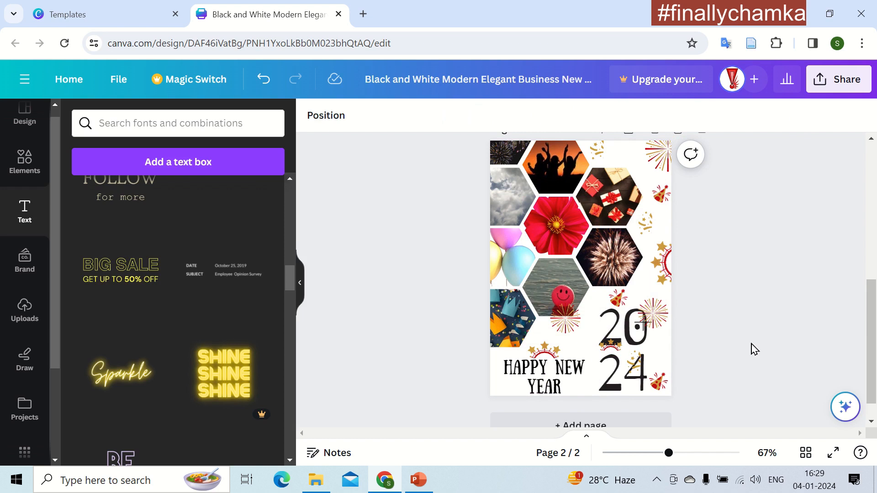
# Rename the design as Happy New Year
pyautogui.scroll(1, 755, 349)
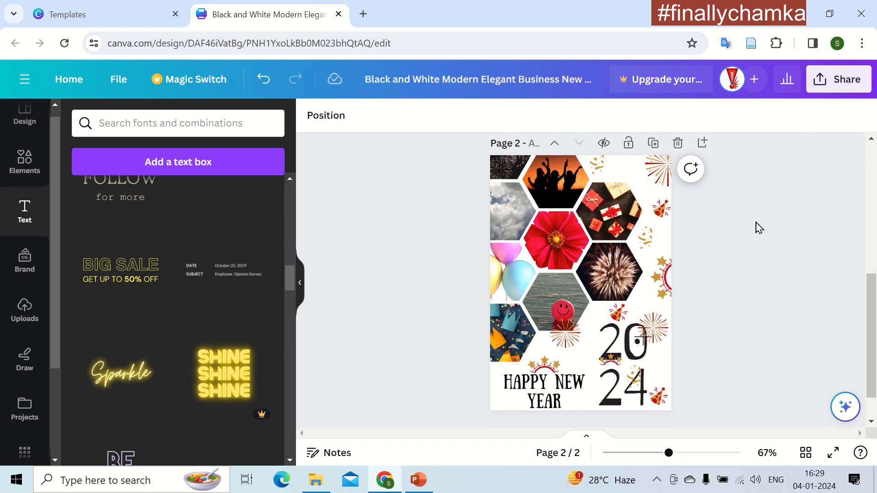
pyautogui.click(495, 79)
pyautogui.write('Happy N')
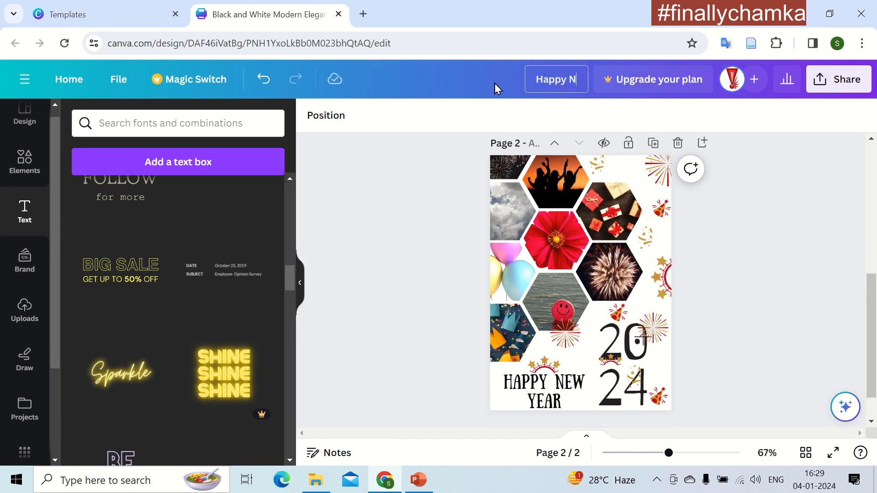
pyautogui.write('ew Year')
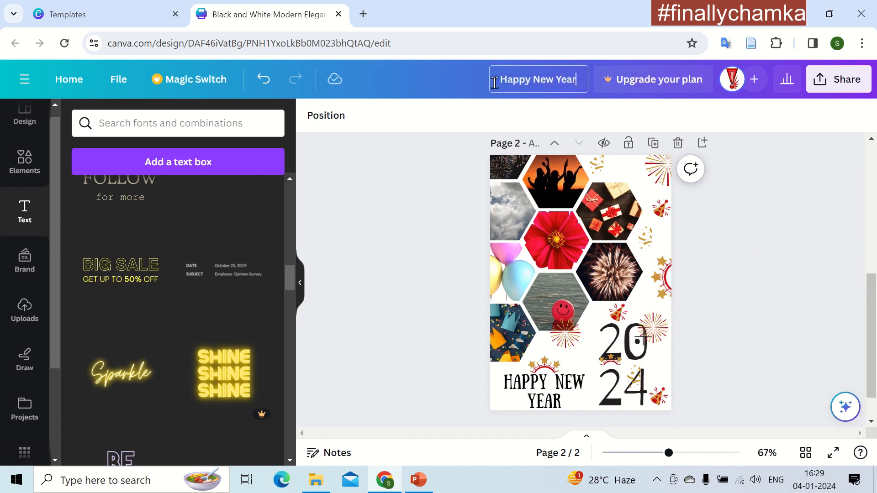
pyautogui.click(406, 306)
pyautogui.click(846, 93)
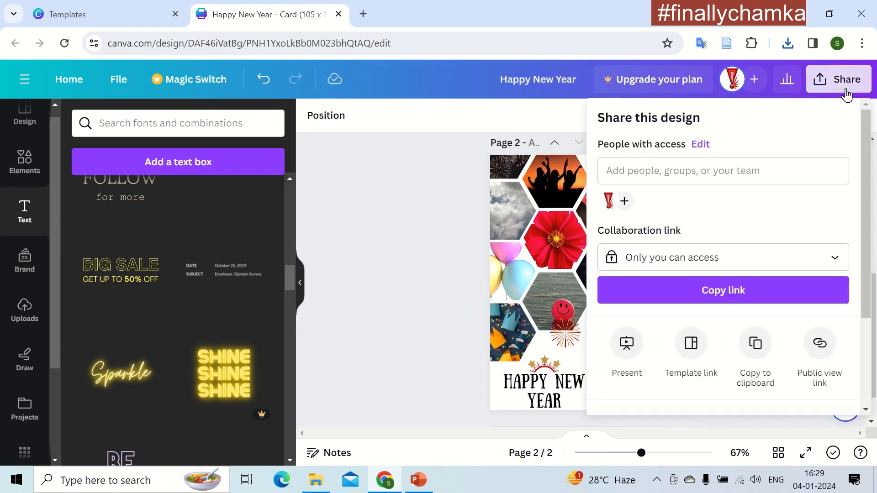
pyautogui.scroll(-3, 733, 220)
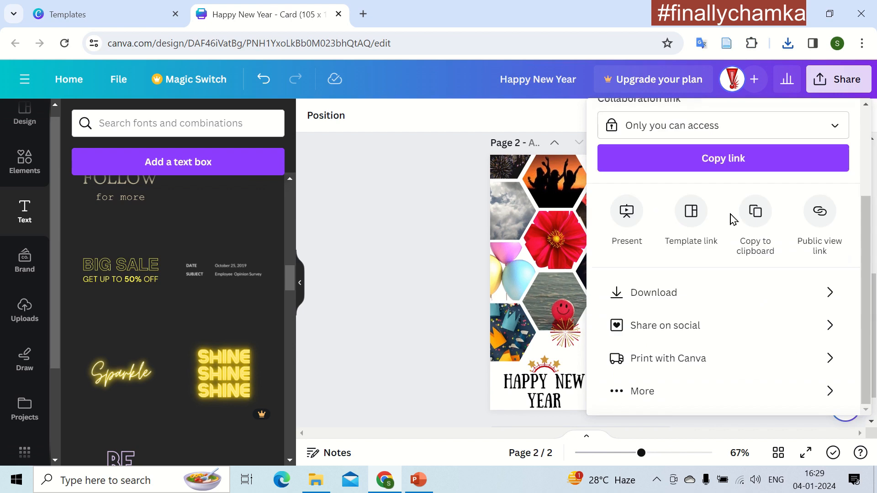
pyautogui.click(699, 296)
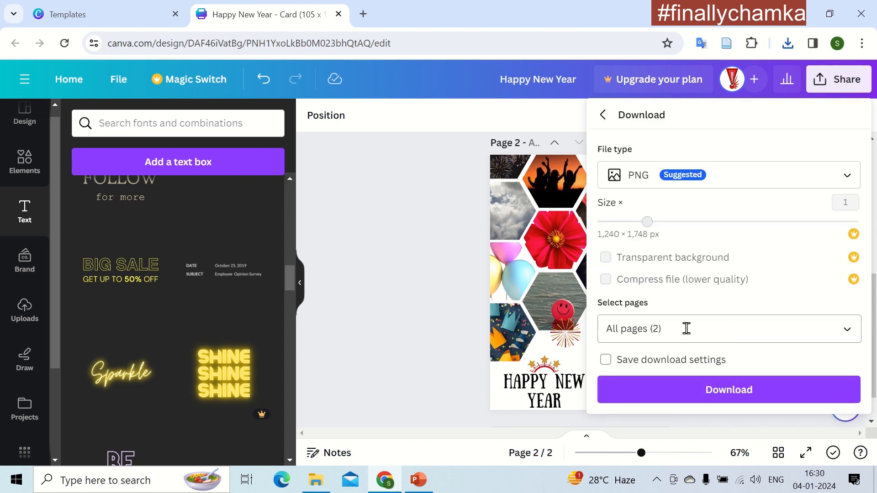
pyautogui.click(414, 358)
pyautogui.scroll(5, 415, 358)
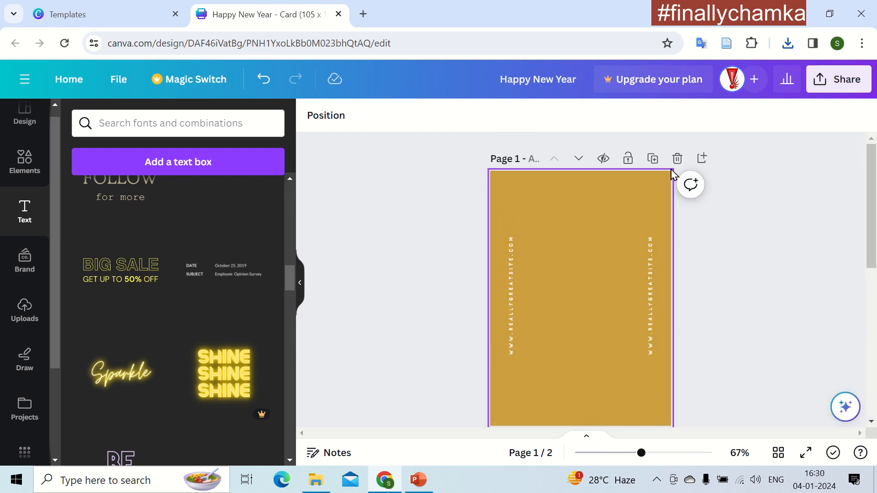
pyautogui.click(654, 194)
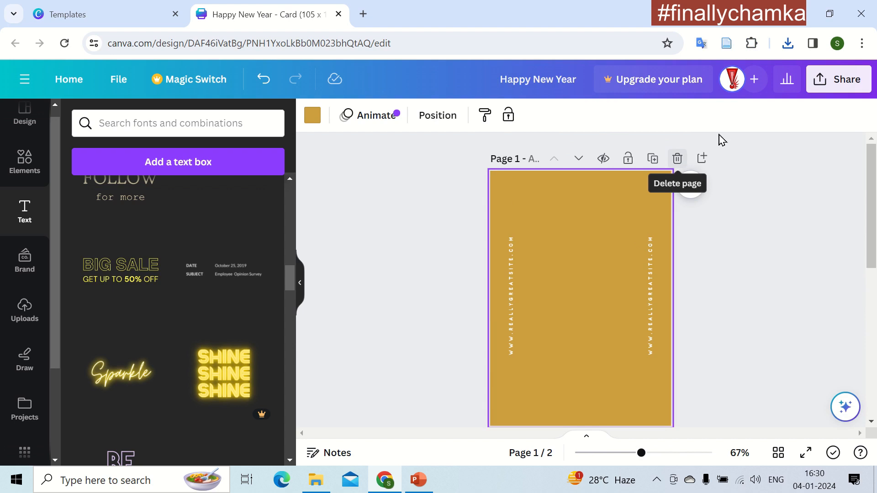
# Download only page 2 of the card as a PNG
pyautogui.click(828, 87)
pyautogui.scroll(-3, 701, 287)
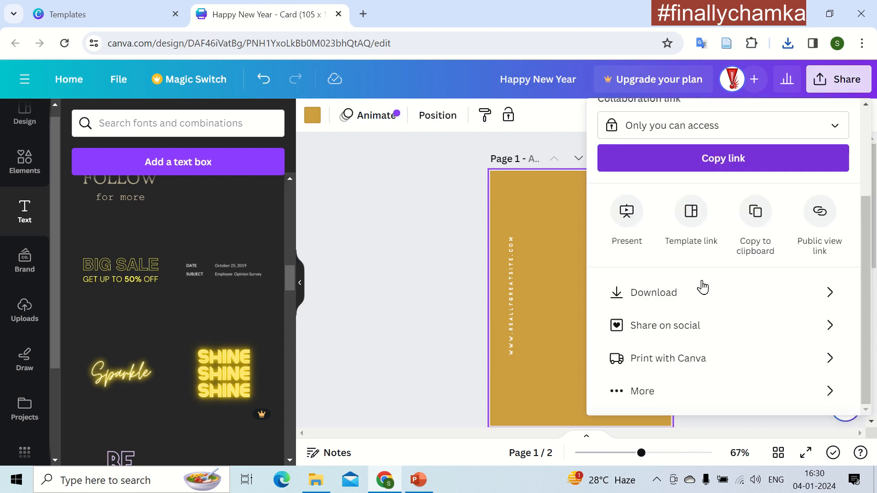
pyautogui.click(700, 305)
pyautogui.click(707, 319)
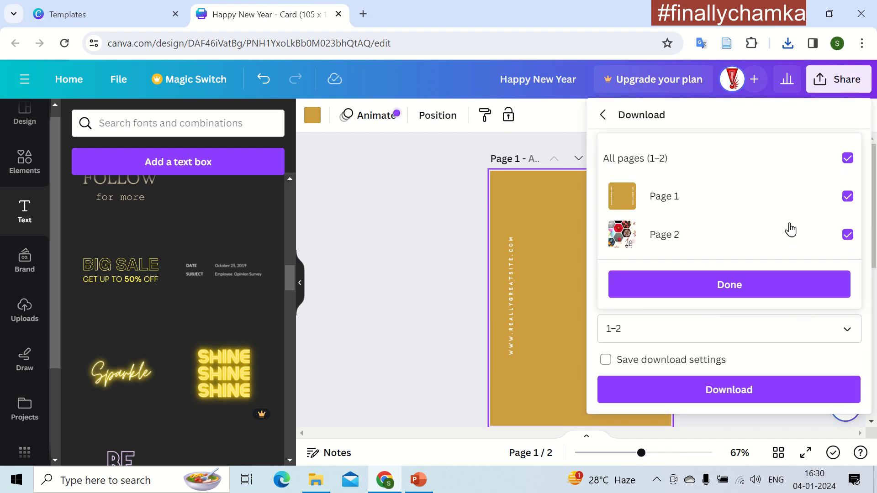
pyautogui.click(847, 158)
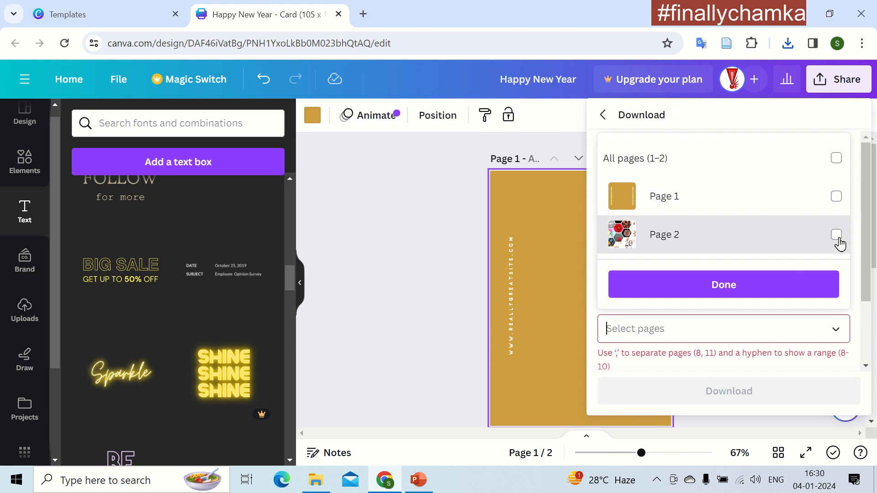
pyautogui.click(837, 234)
pyautogui.click(761, 291)
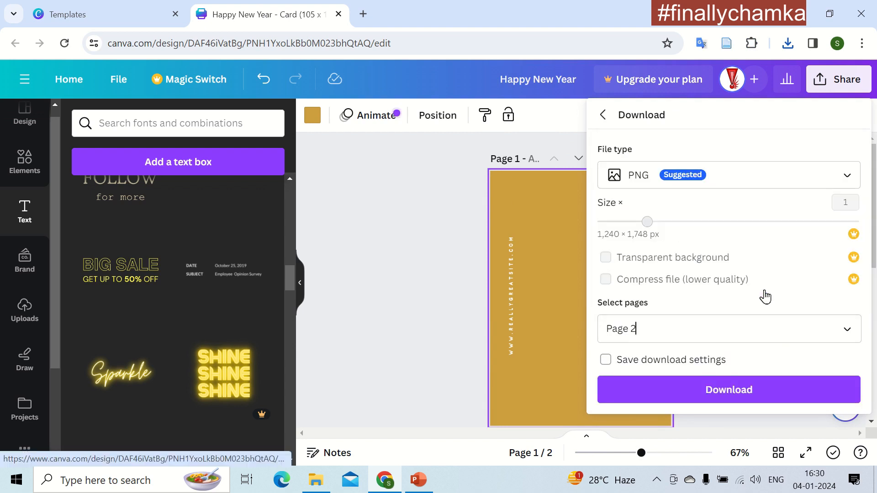
pyautogui.click(721, 391)
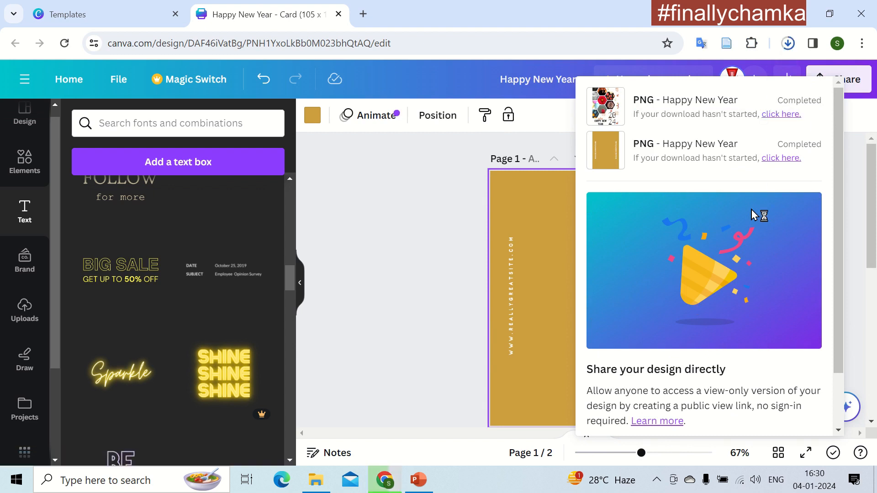
pyautogui.click(679, 87)
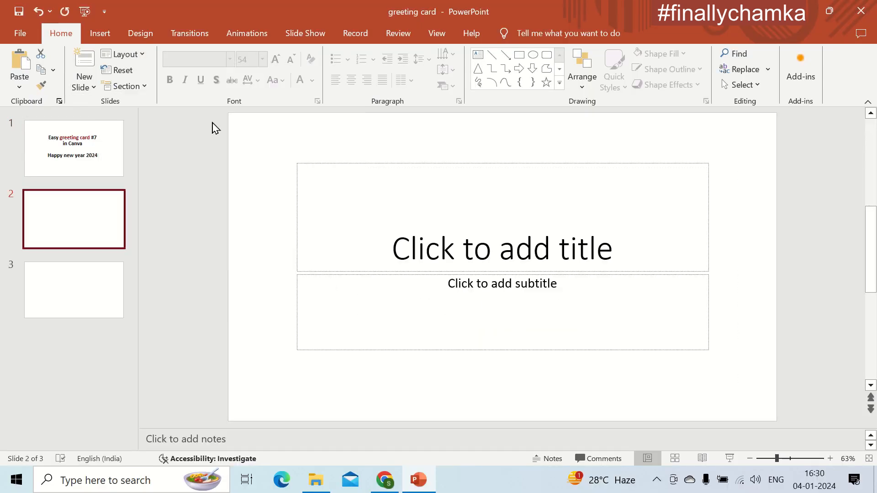
# In PowerPoint, enter the title "Happy New Year Everyone" with a smiley and "Thank you!!" below it on slide 2
pyautogui.write('Happy New Year A')
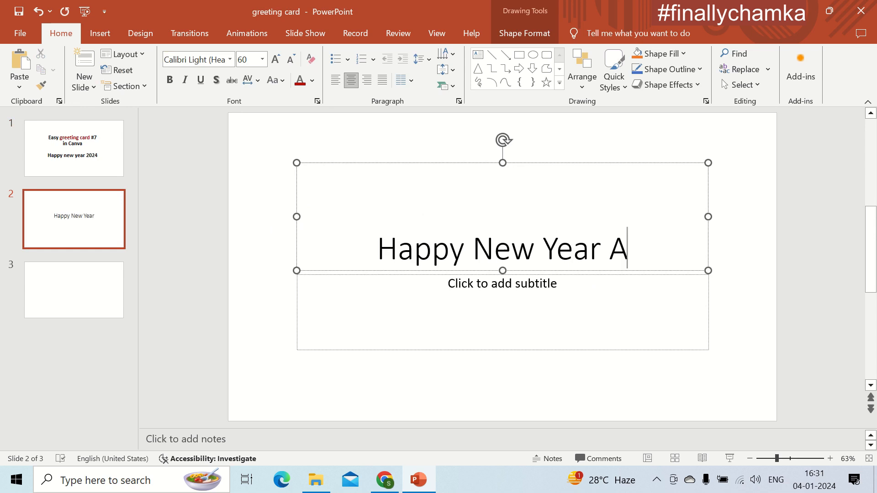
pyautogui.press('BackSpace')
pyautogui.write('Everyone')
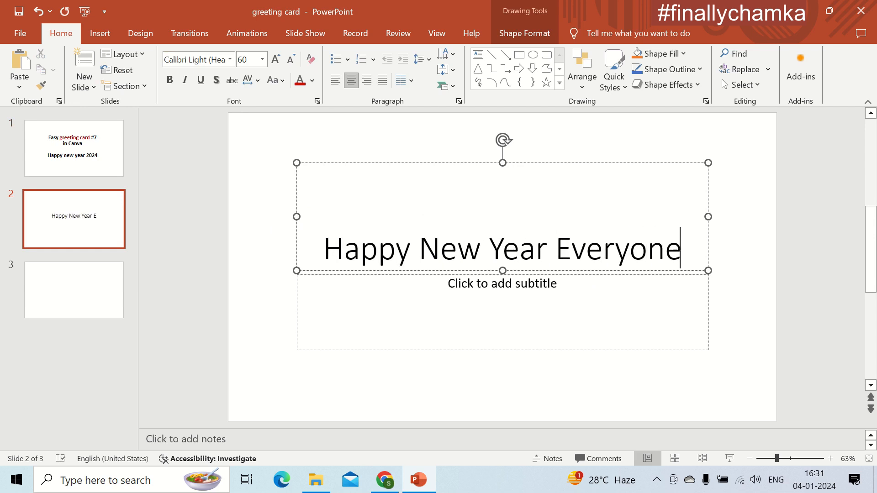
pyautogui.write(' :)')
pyautogui.press('Return')
pyautogui.write('Thank you!!')
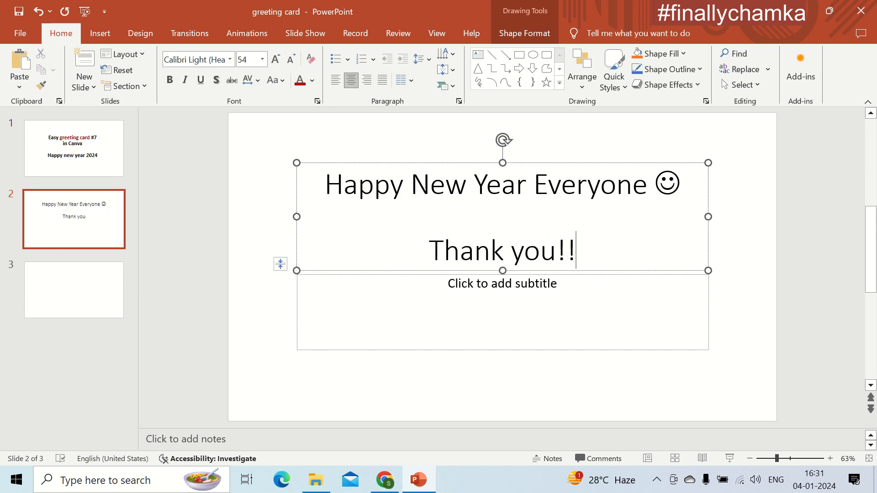
# Format the slide 2 title in bold Calibri (Body) and colour the words Happy New Year Everyone red
pyautogui.hotkey('ctrl', 'a')
pyautogui.click(231, 61)
pyautogui.click(185, 109)
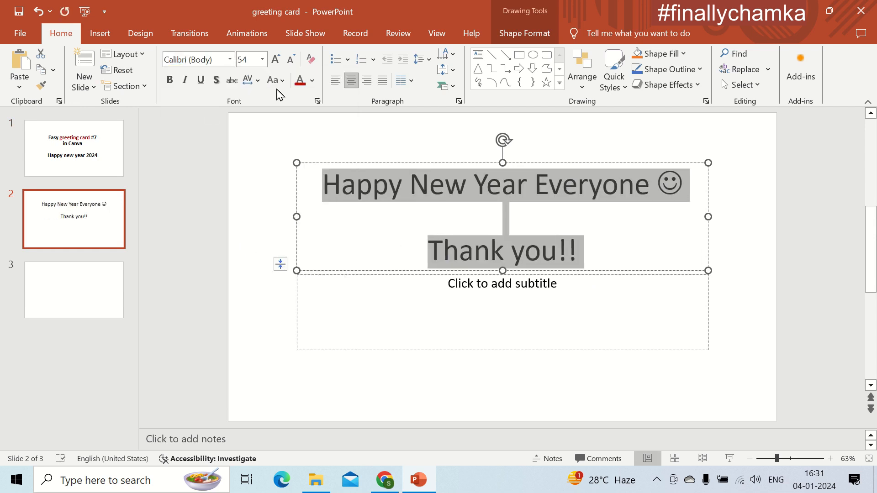
pyautogui.click(170, 80)
pyautogui.click(300, 80)
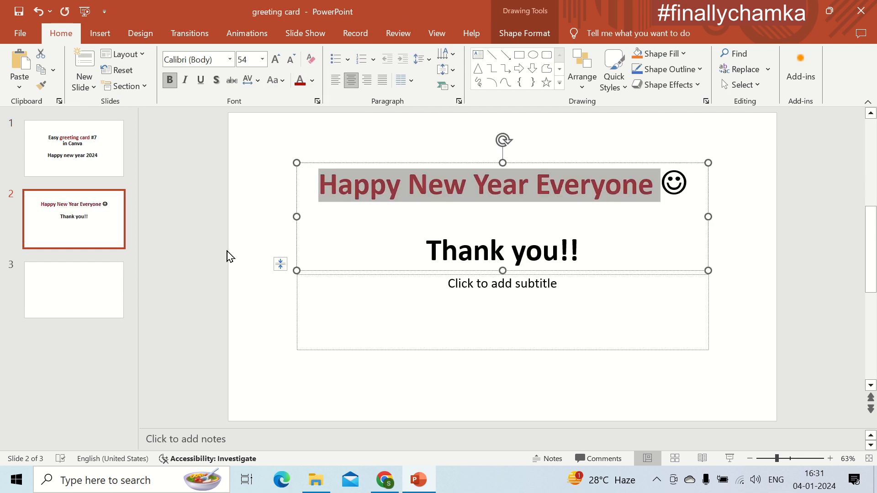
# Present slide 2 as a full-screen slide show
pyautogui.click(229, 255)
pyautogui.click(730, 458)
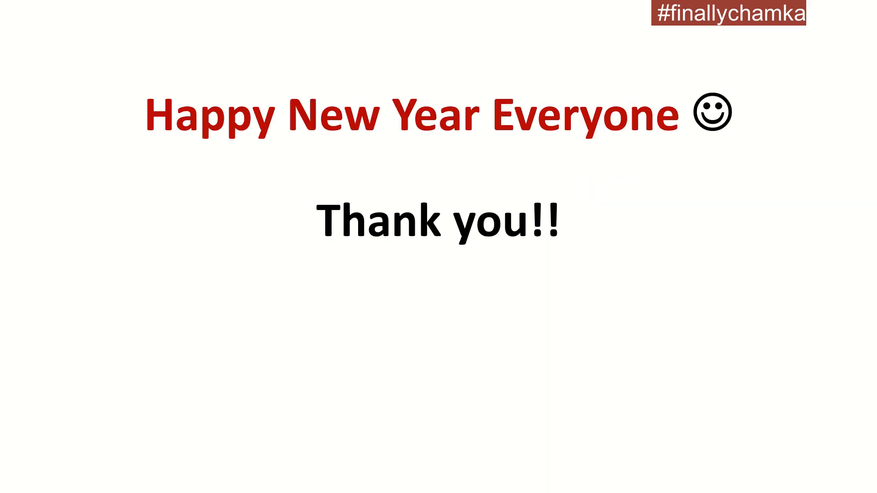